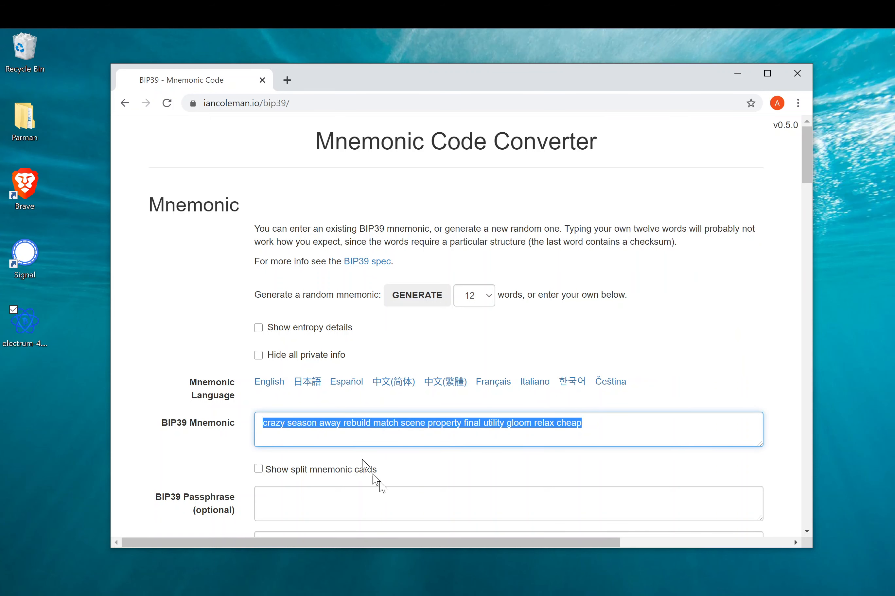
- Paste the first mnemonic into Notepad
mouse_move(530, 595)
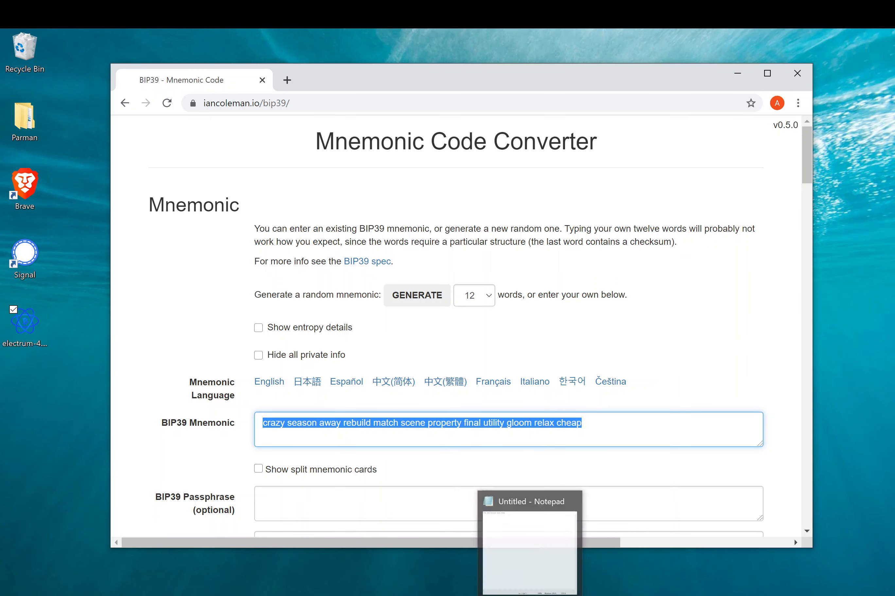
click(539, 569)
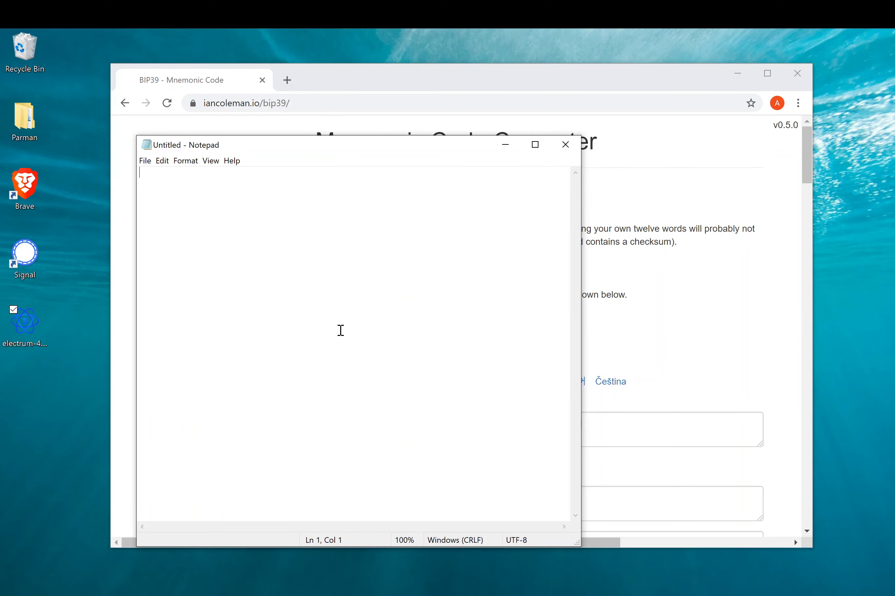
- Generate a second mnemonic and paste it on line 3 of Notepad
click(675, 299)
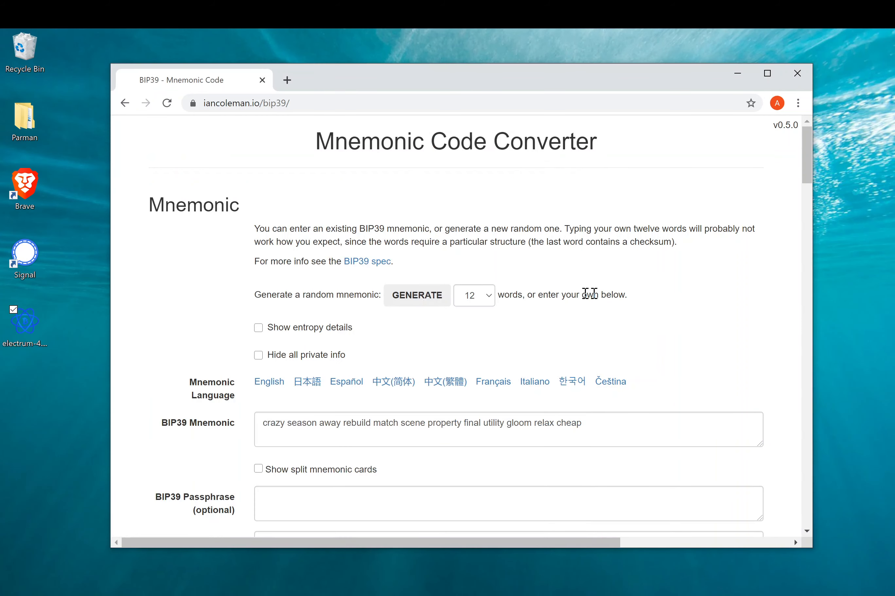
click(425, 296)
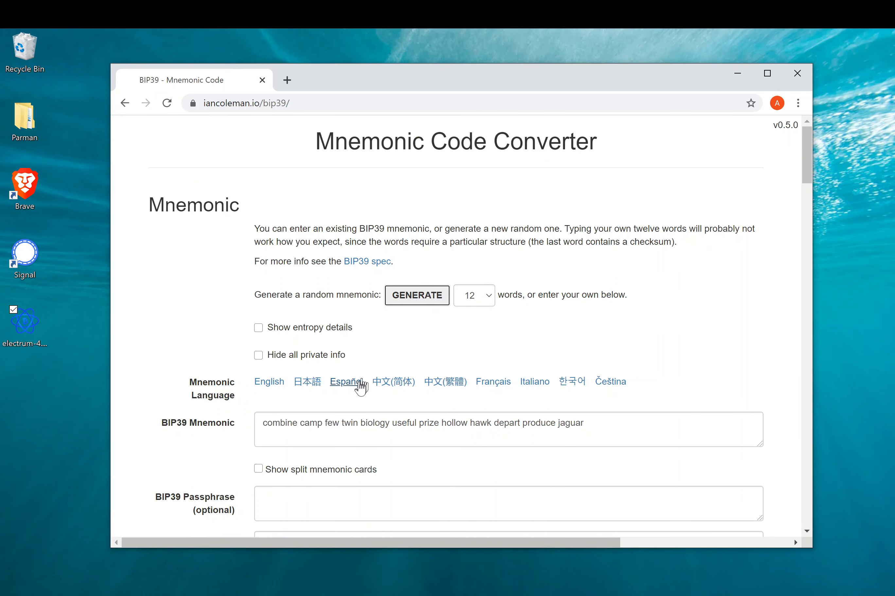
triple_click(333, 423)
key(ctrl+c)
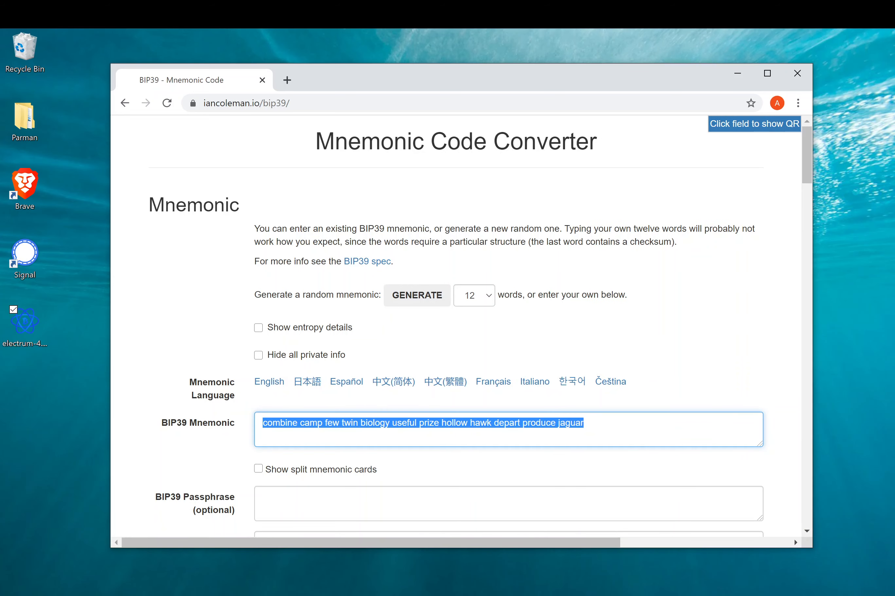
drag(660, 84, 721, 93)
click(160, 197)
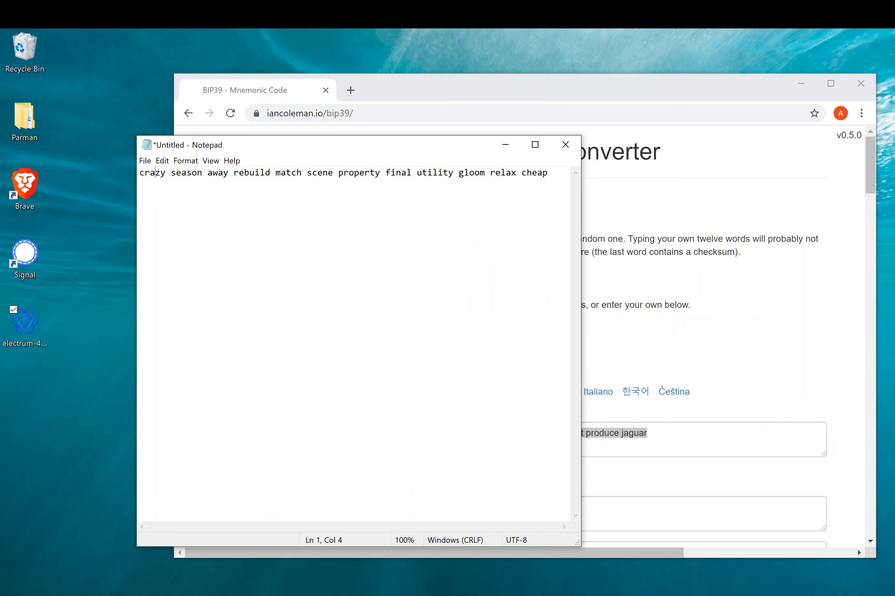
key(ctrl+Right)
click(553, 175)
key(Return)
key(Return)
key(ctrl+v)
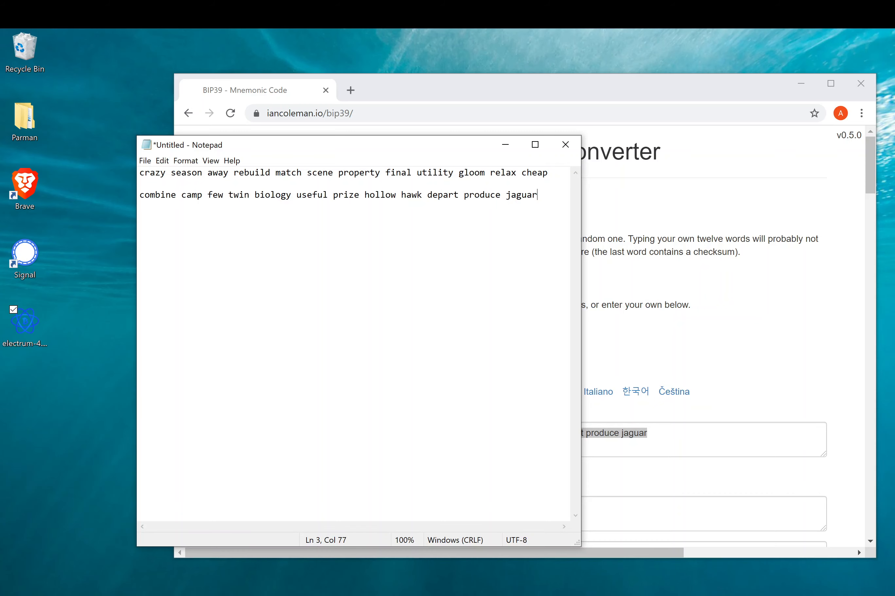
- Generate a third mnemonic and paste it on line 5 of Notepad
click(836, 302)
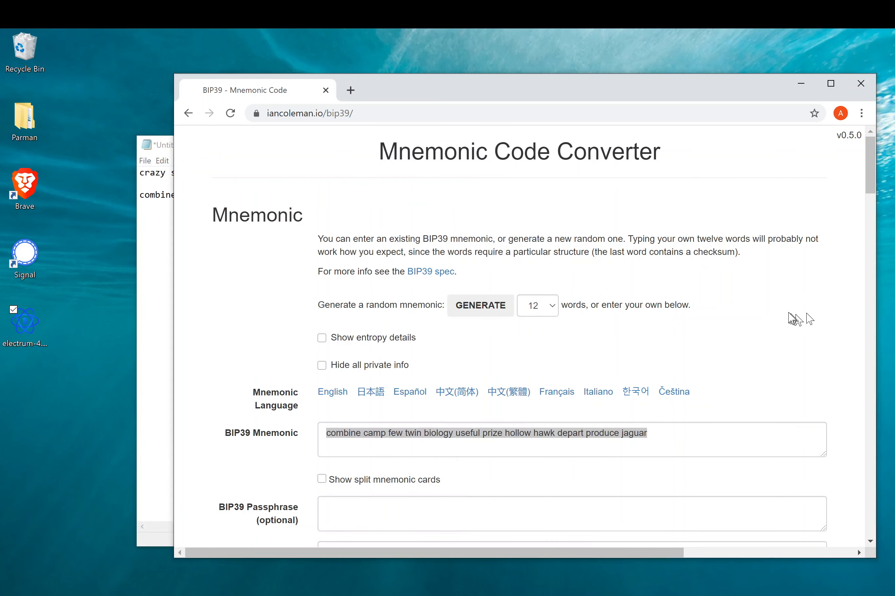
click(498, 308)
triple_click(417, 431)
key(ctrl+c)
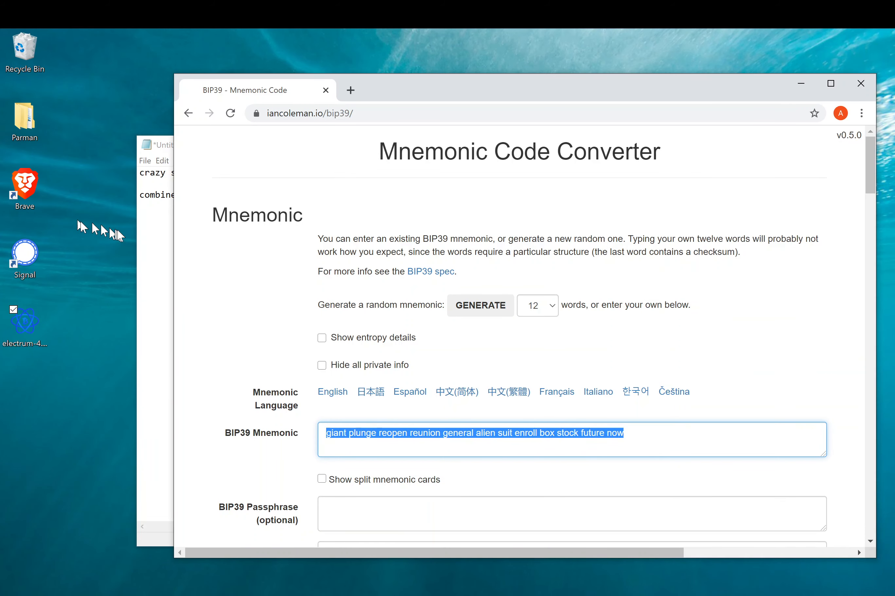
click(160, 195)
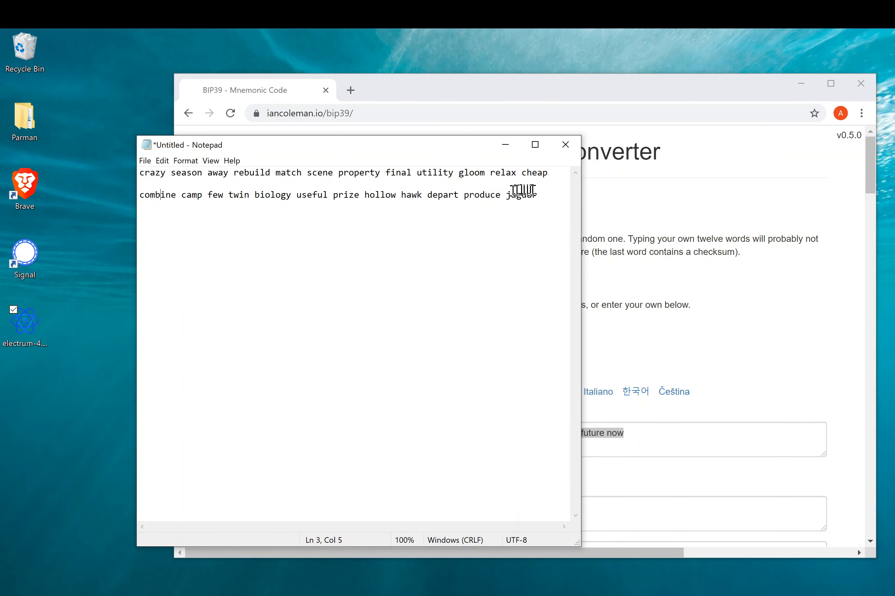
click(537, 195)
key(Return)
key(Return)
key(ctrl+v)
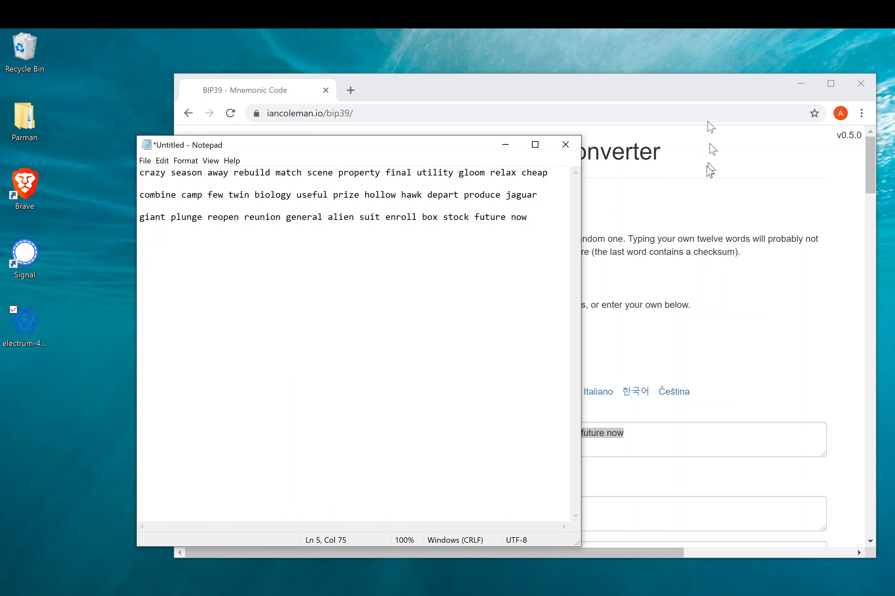
click(699, 207)
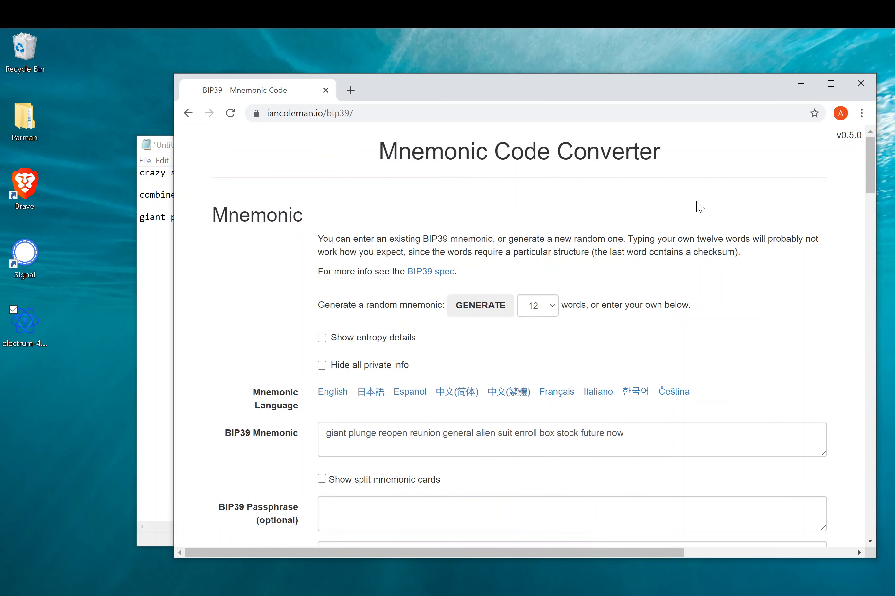
- Launch Electrum, name the new wallet 'MS Test' and choose the Multi-signature wallet type
click(801, 83)
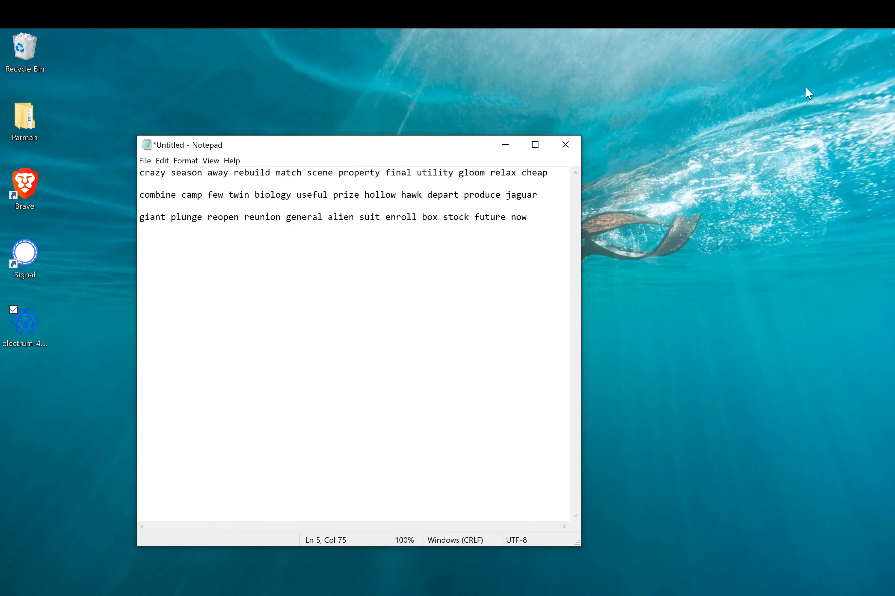
double_click(24, 316)
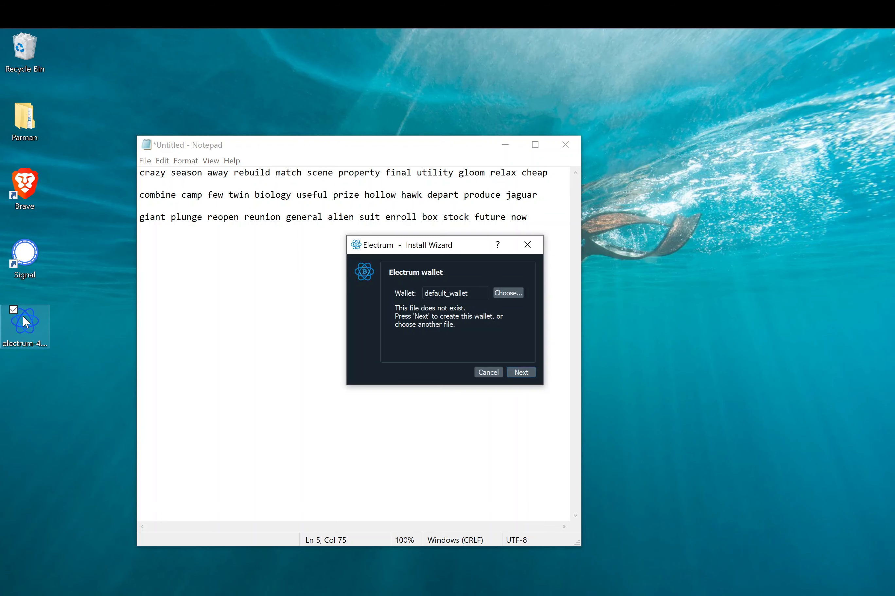
double_click(436, 295)
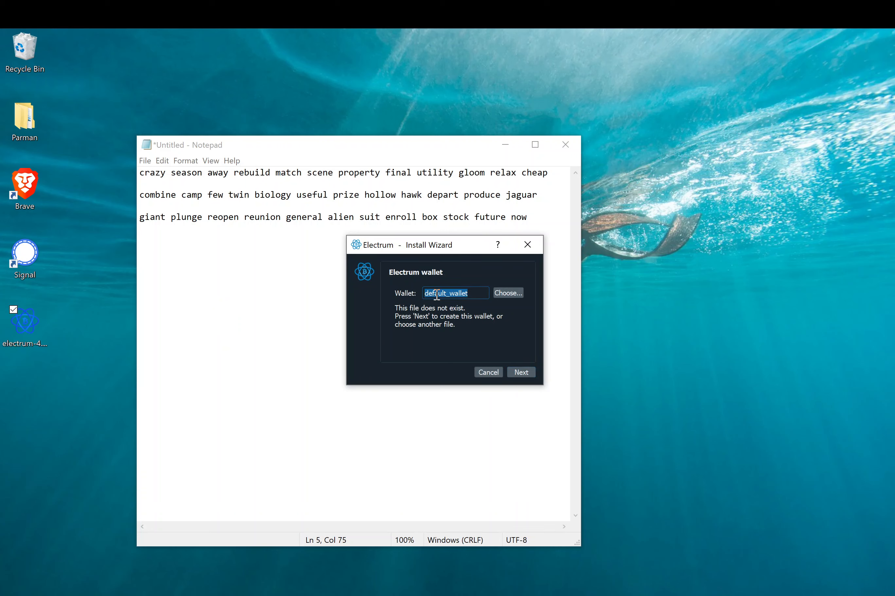
text(MS Test)
click(531, 372)
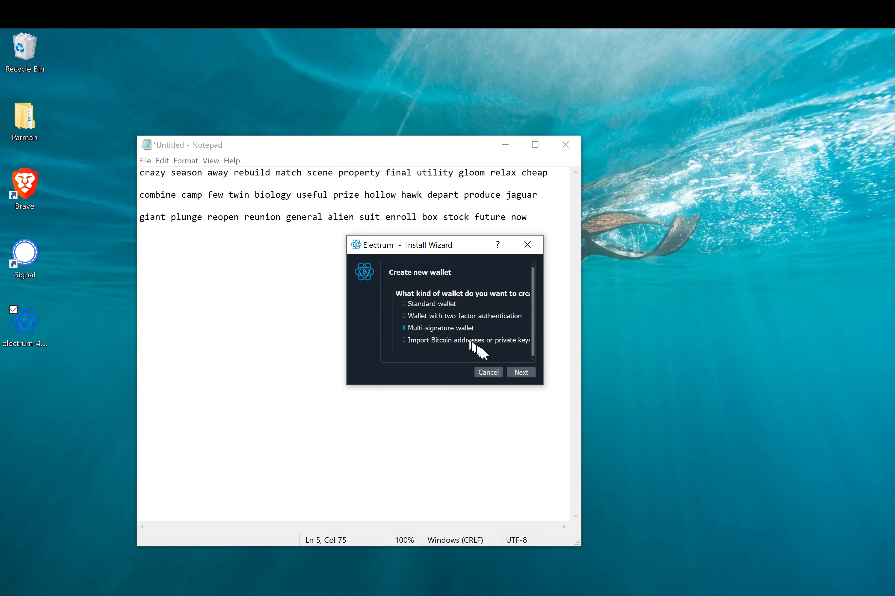
click(521, 372)
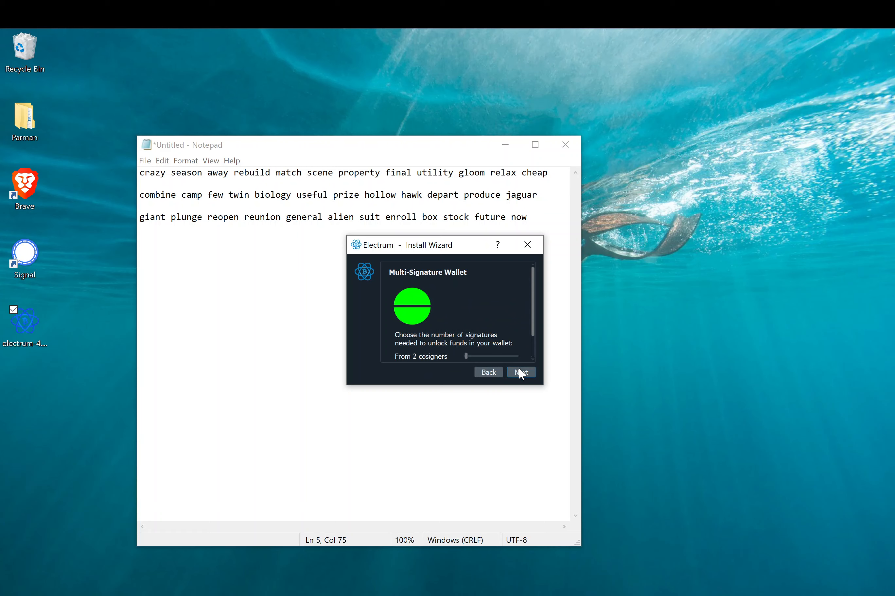
- Set the multisig wallet to 3 cosigners with 2 required signatures
drag(543, 385, 591, 417)
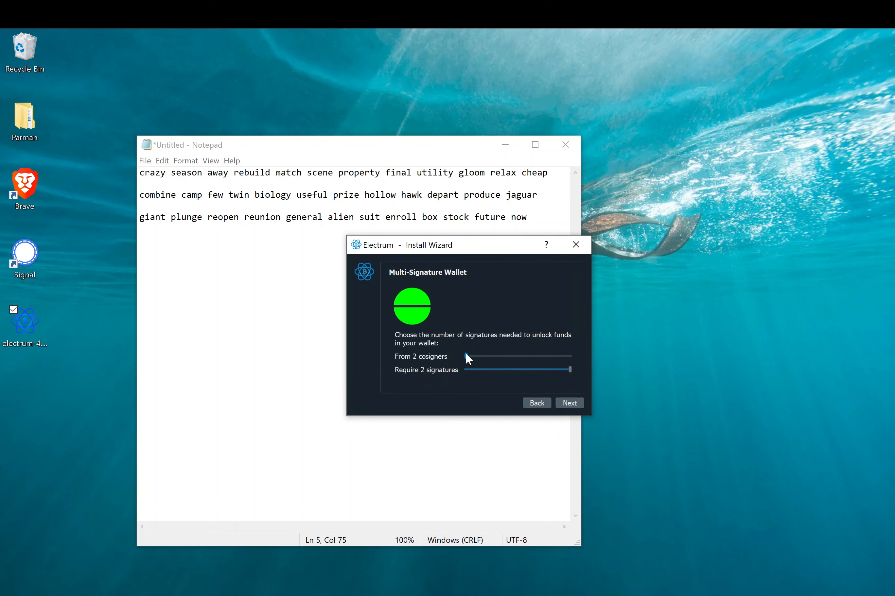
mouse_move(466, 357)
mouse_down()
mouse_move(512, 353)
mouse_move(477, 354)
mouse_up()
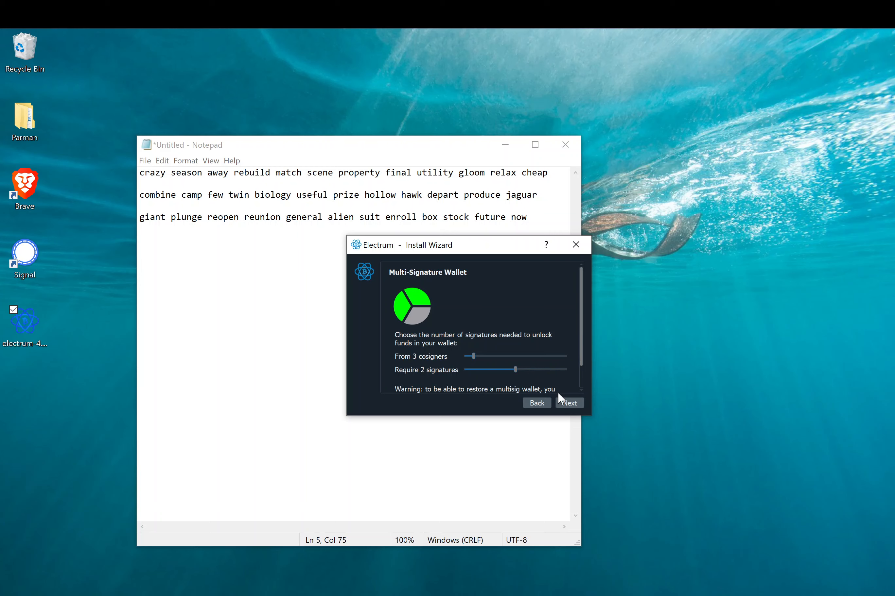
click(565, 403)
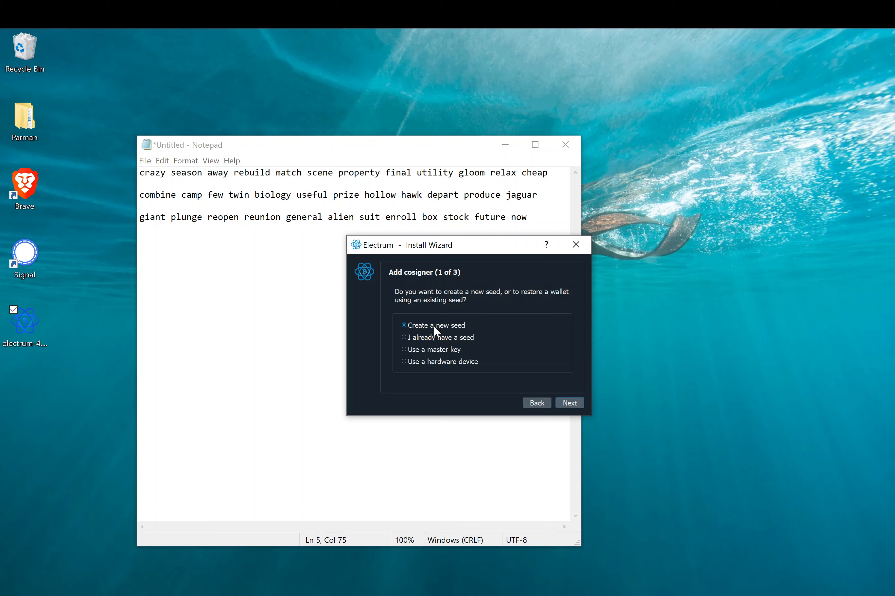
- Restore cosigner 1 from an existing seed by pasting the first Notepad mnemonic
click(419, 337)
click(572, 400)
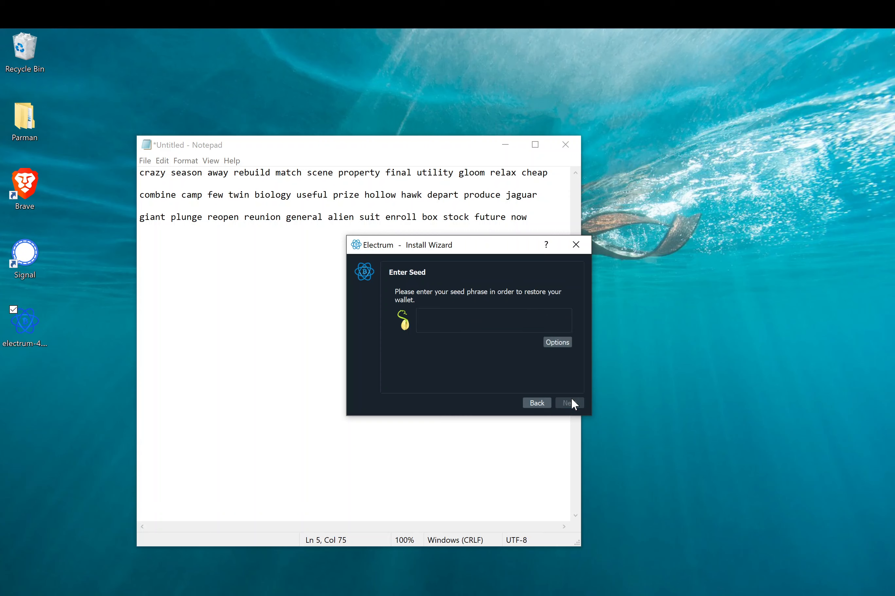
click(281, 173)
key(Left)
key(Home)
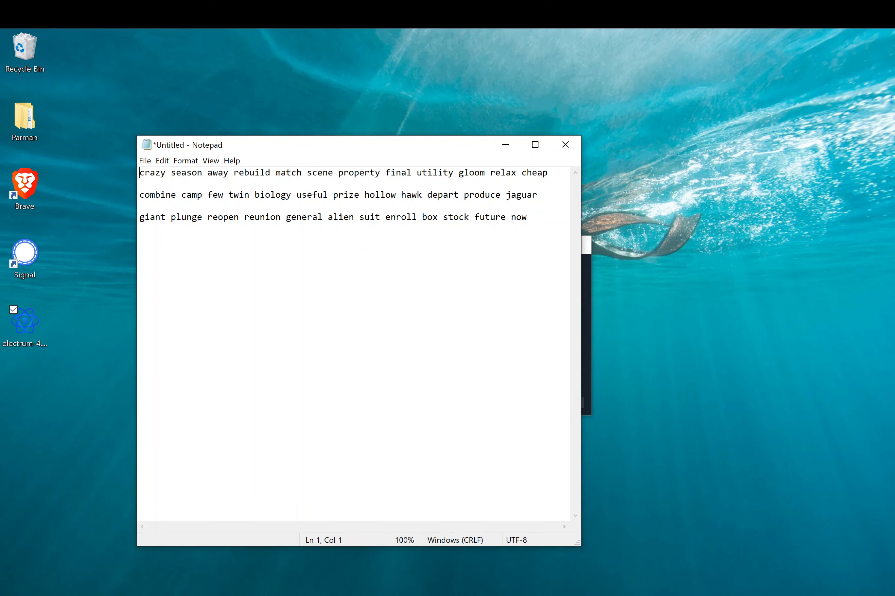
key(ctrl+shift+Right)
key(ctrl+shift+Right)
key(ctrl+shift+Right)
key(ctrl+shift+Right)
key(ctrl+shift+Right)
key(ctrl+shift+Right)
key(ctrl+shift+Right)
key(ctrl+shift+Right)
key(ctrl+shift+Right)
key(ctrl+shift+Right)
key(ctrl+shift+Right)
key(ctrl+shift+Right)
key(ctrl+c)
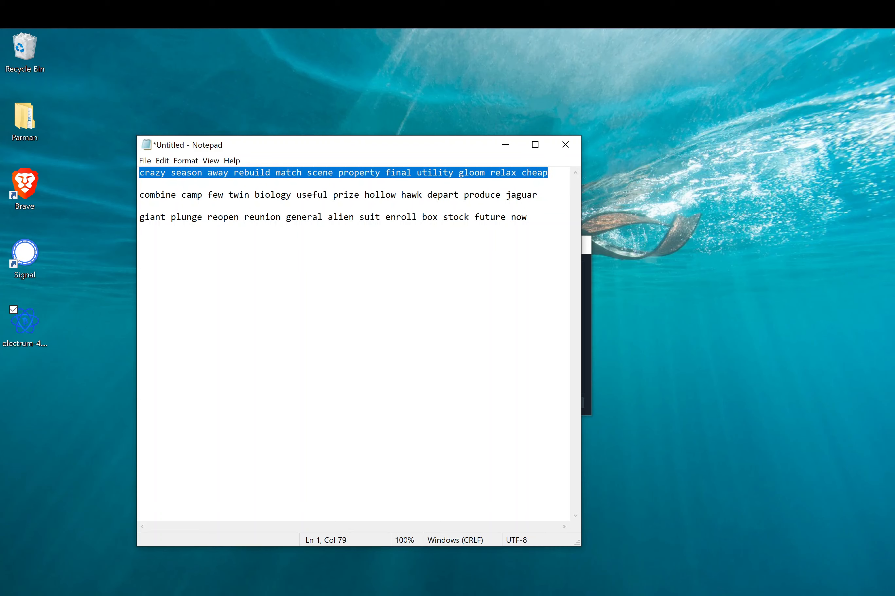
click(584, 326)
key(ctrl+v)
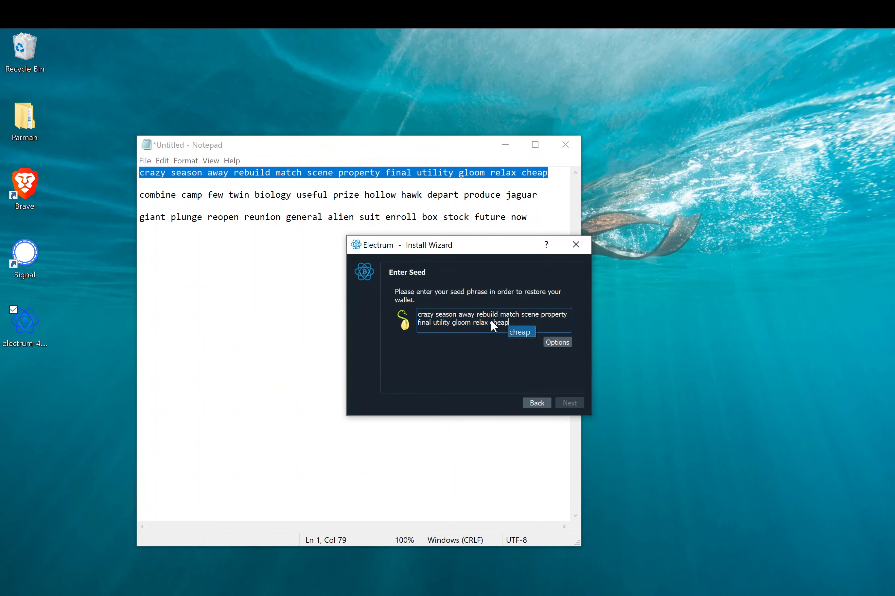
- Mark the pasted seed as a BIP39 seed in the seed options
click(554, 344)
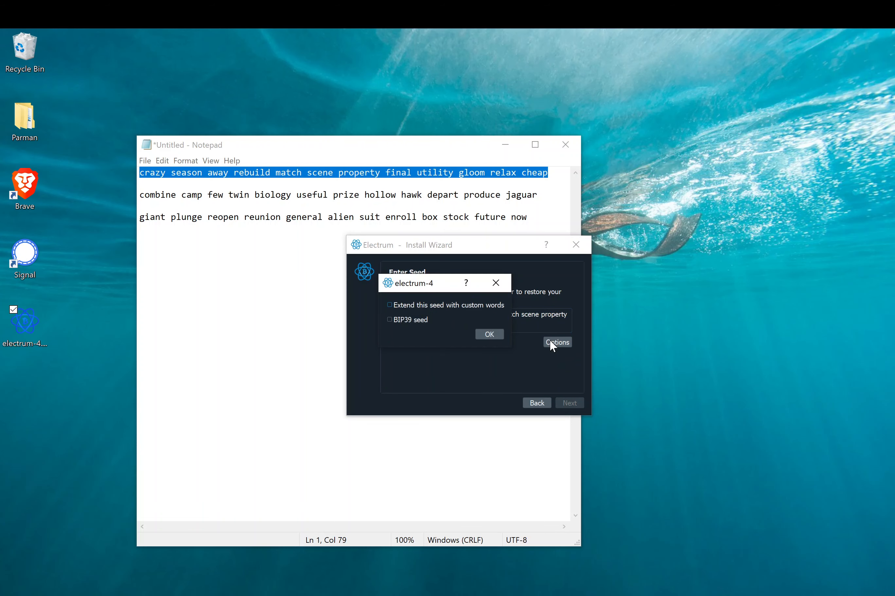
click(407, 321)
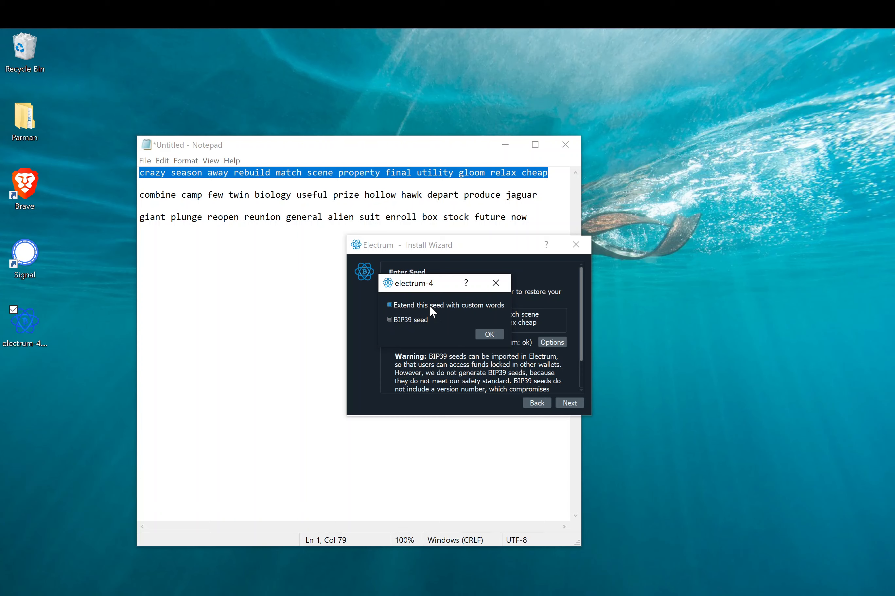
click(487, 335)
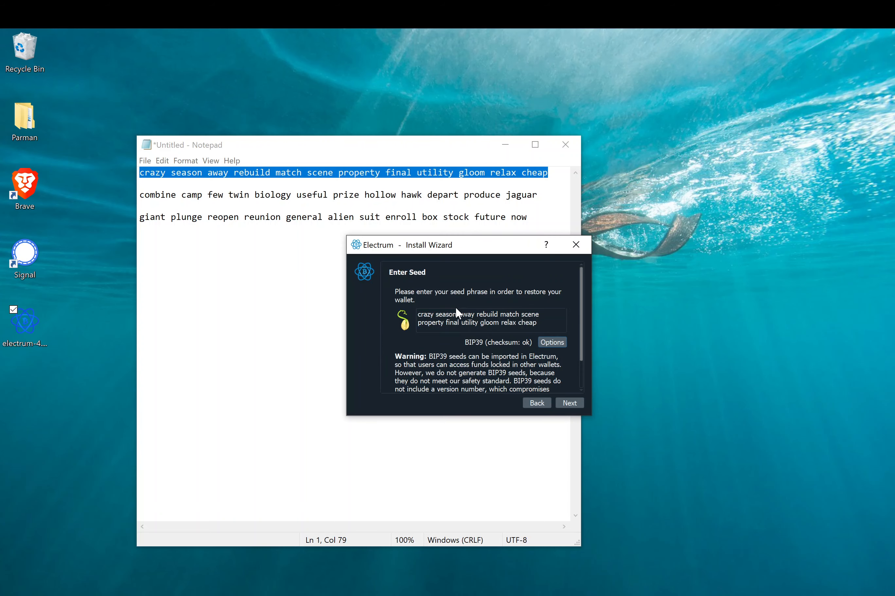
- Add a seed extension passphrase to the first seed
click(575, 404)
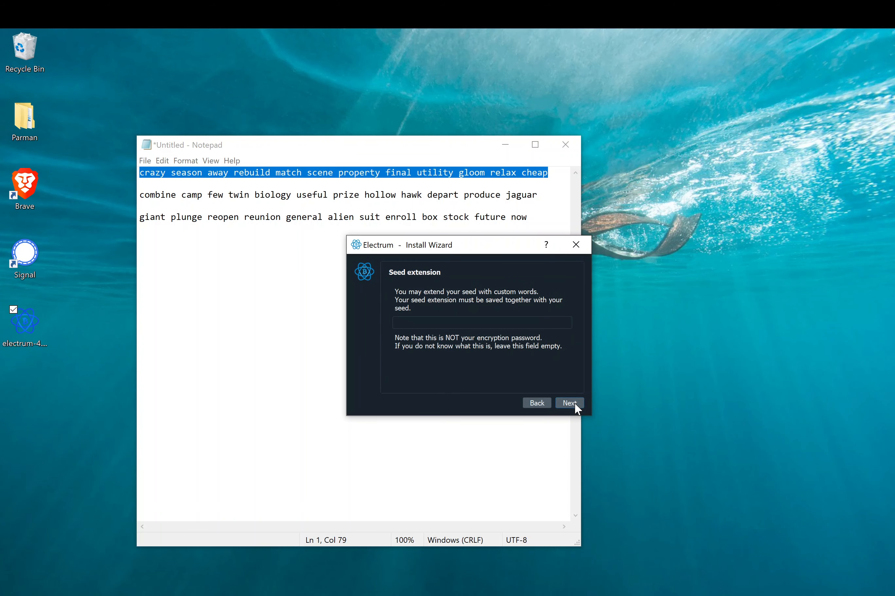
click(446, 320)
click(563, 403)
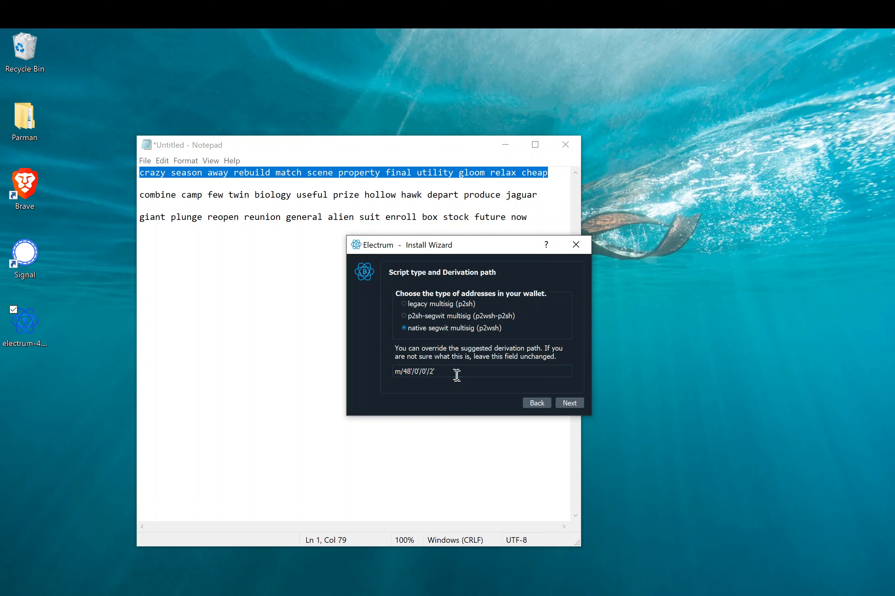
- Record the derivation path m/48'/0'/0'/2' on a new Notepad line
click(445, 372)
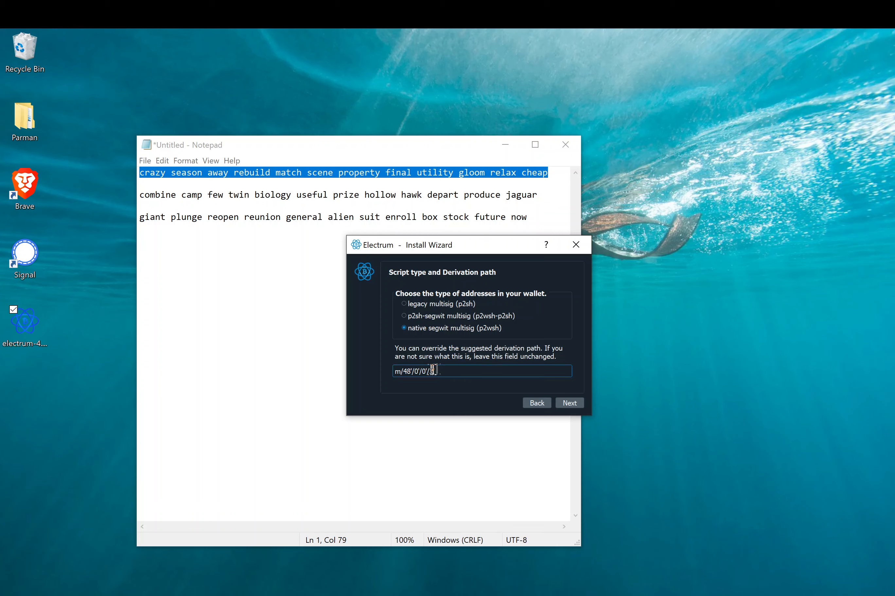
drag(441, 371, 393, 370)
click(301, 236)
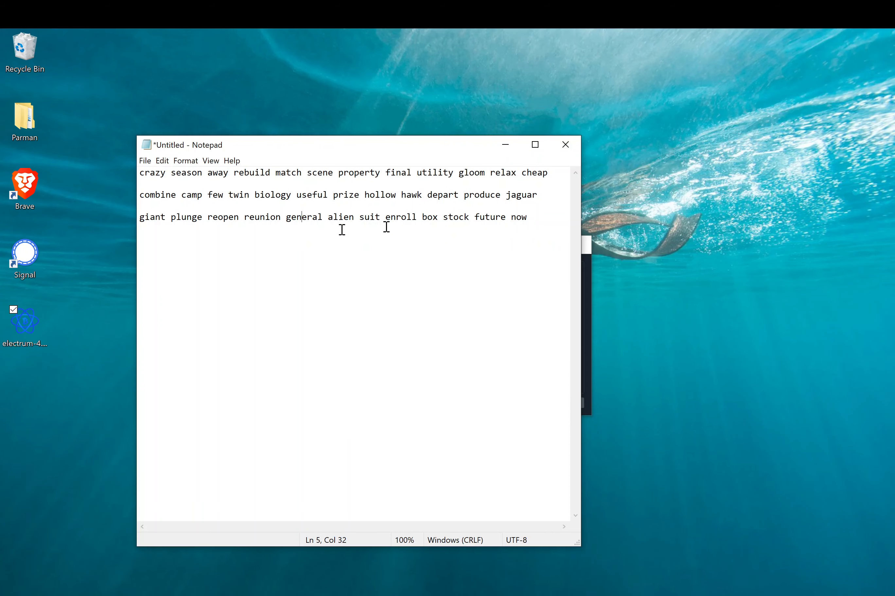
click(527, 218)
key(Return)
key(Return)
text(m/48'/0'/0'/2')
click(586, 300)
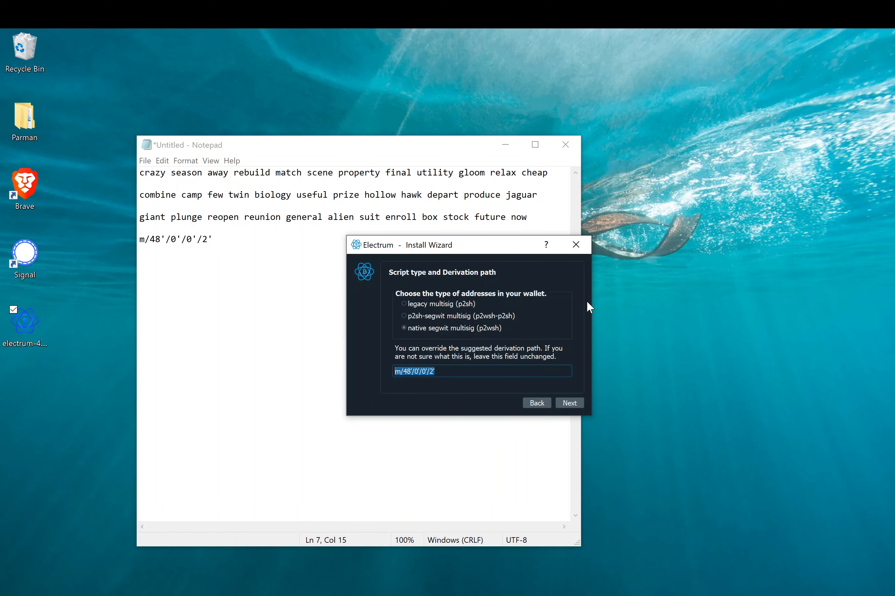
- Copy cosigner 1's Zpub master public key from the wizard
click(564, 402)
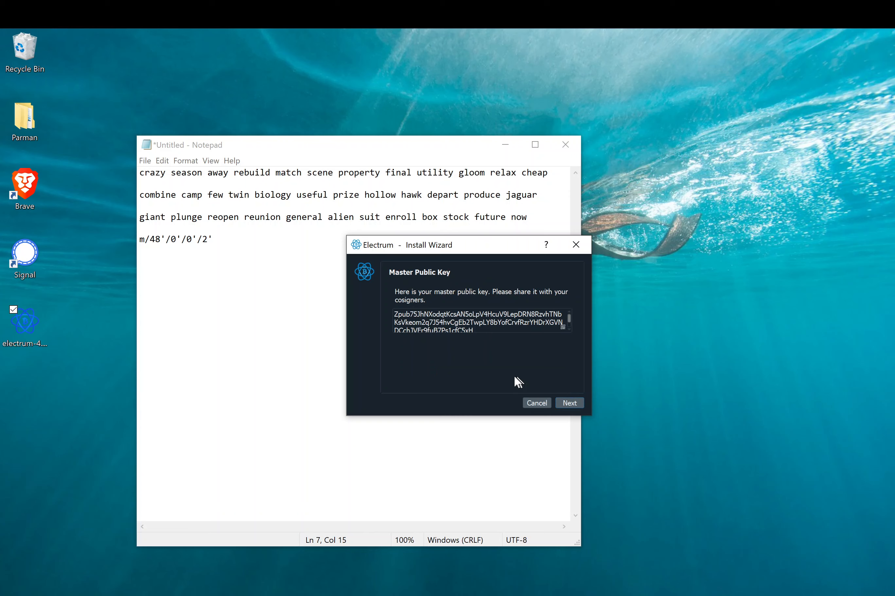
click(445, 329)
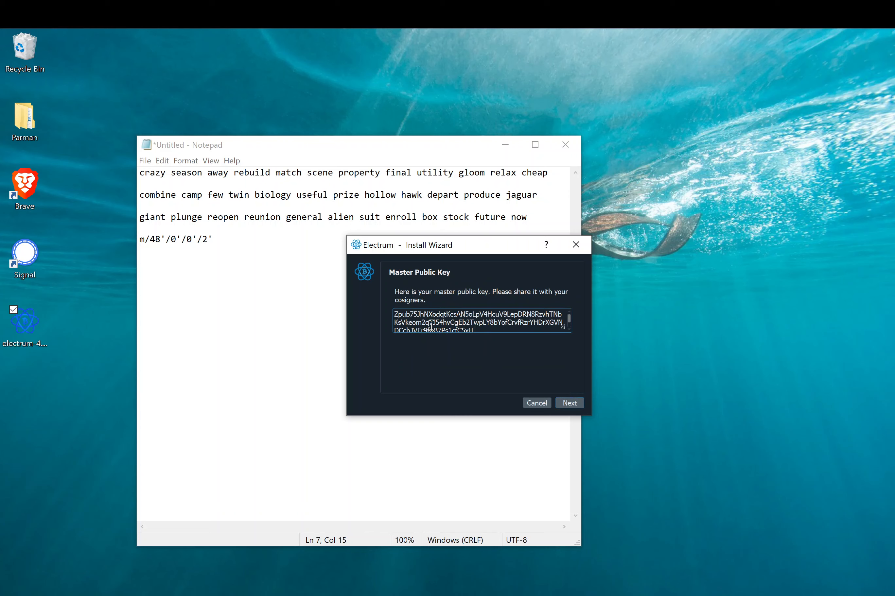
key(ctrl+a)
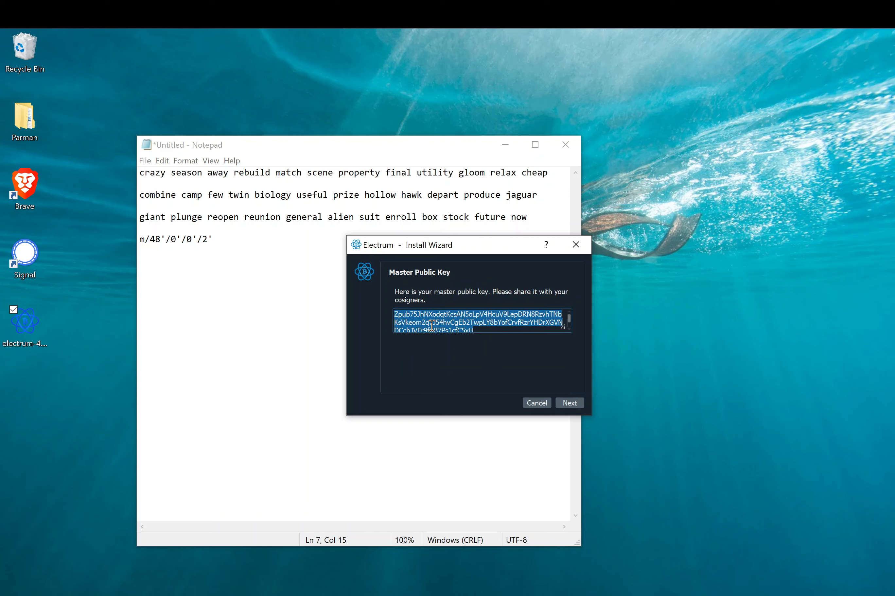
click(395, 315)
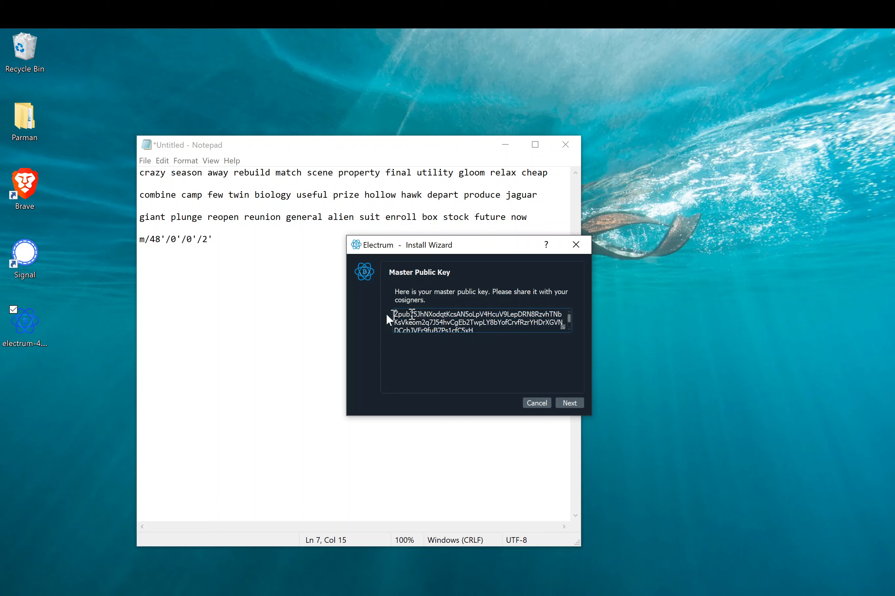
- Paste the first Zpub on Notepad line 9
click(272, 265)
key(Return)
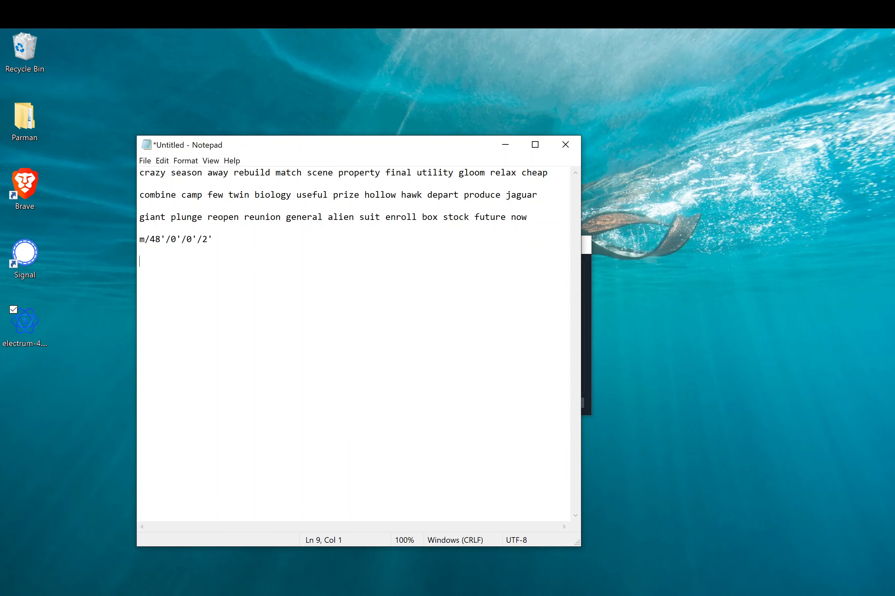
key(Return)
key(ctrl+v)
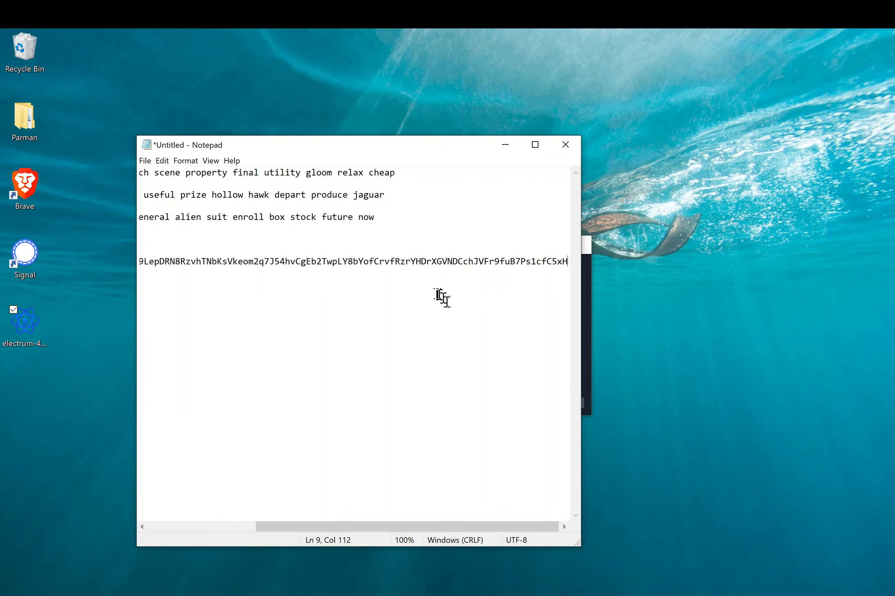
click(410, 253)
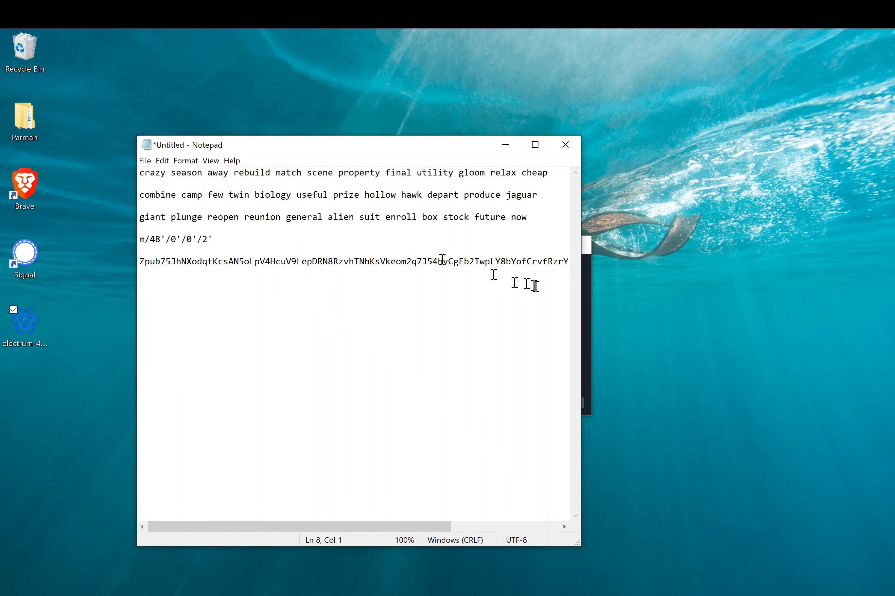
click(588, 334)
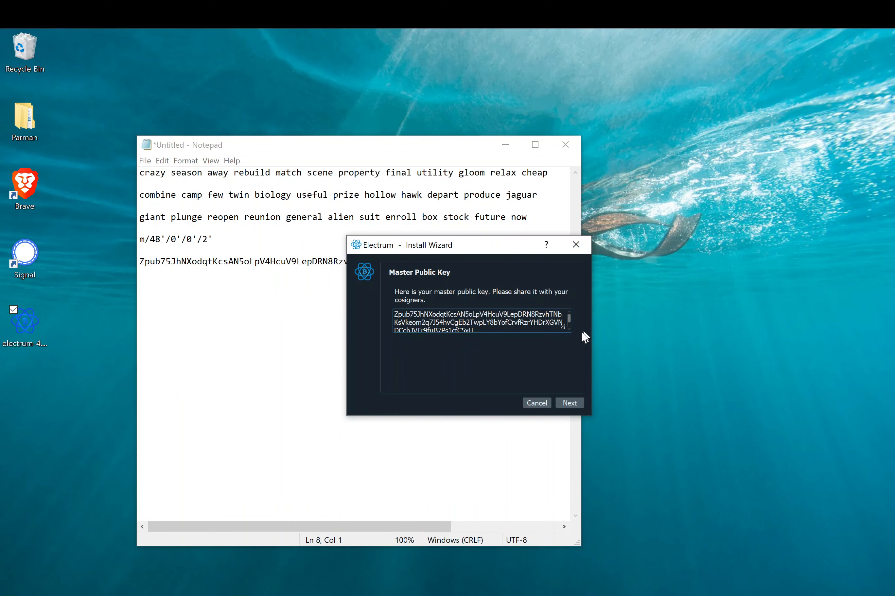
click(569, 404)
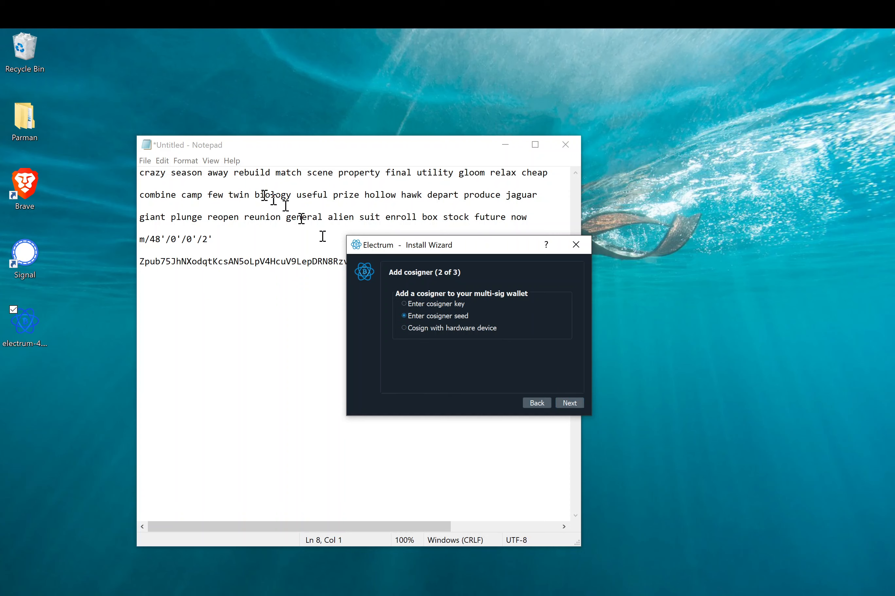
- Paste the second seed phrase from Notepad line 3 into cosigner 2's seed box
double_click(519, 196)
drag(537, 195, 130, 197)
key(ctrl+c)
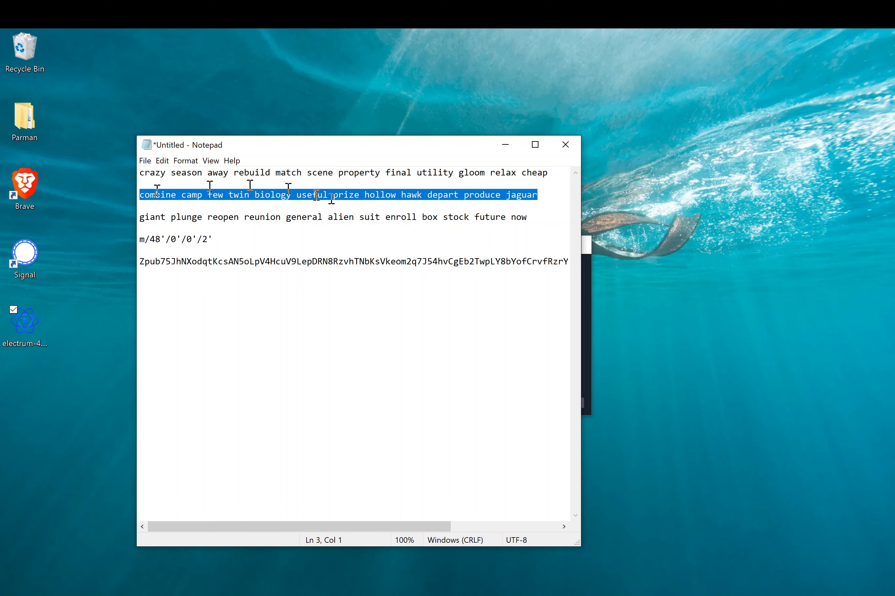
click(588, 307)
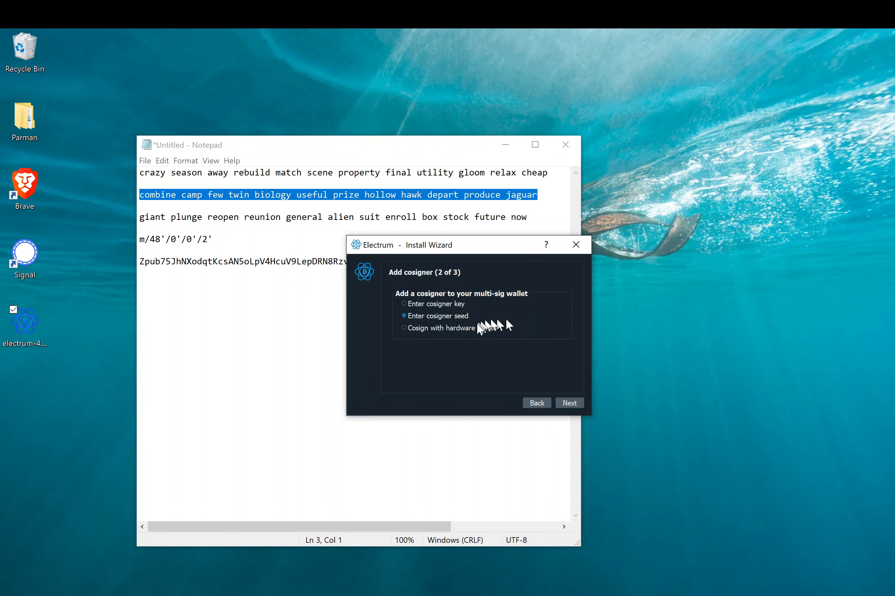
click(567, 403)
click(456, 321)
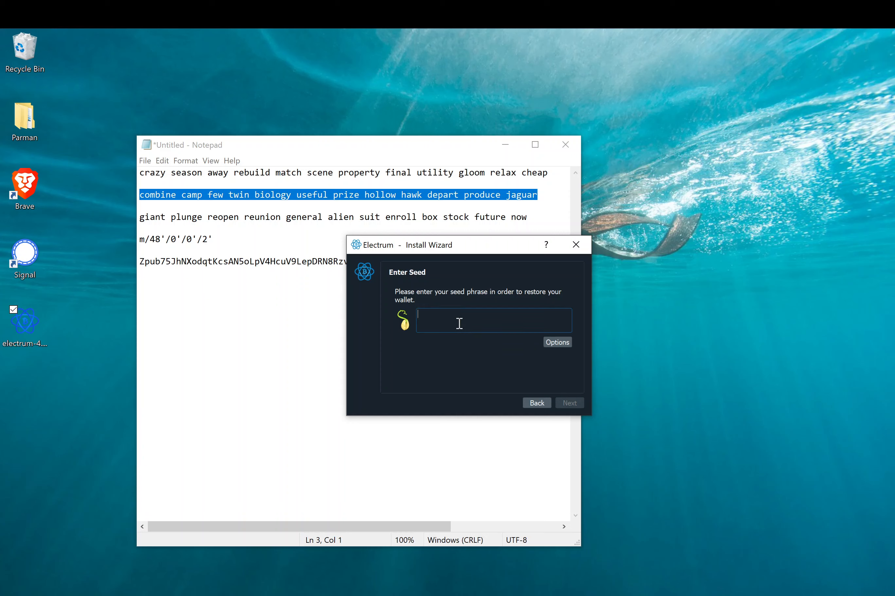
key(ctrl+v)
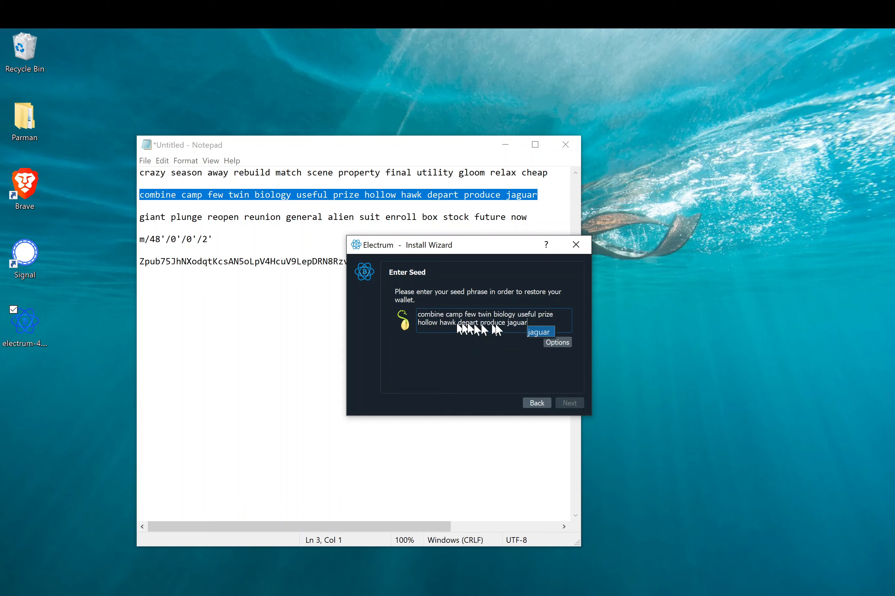
- Mark the second seed as BIP39 and accept the same extension and derivation path
click(554, 339)
click(554, 338)
click(421, 320)
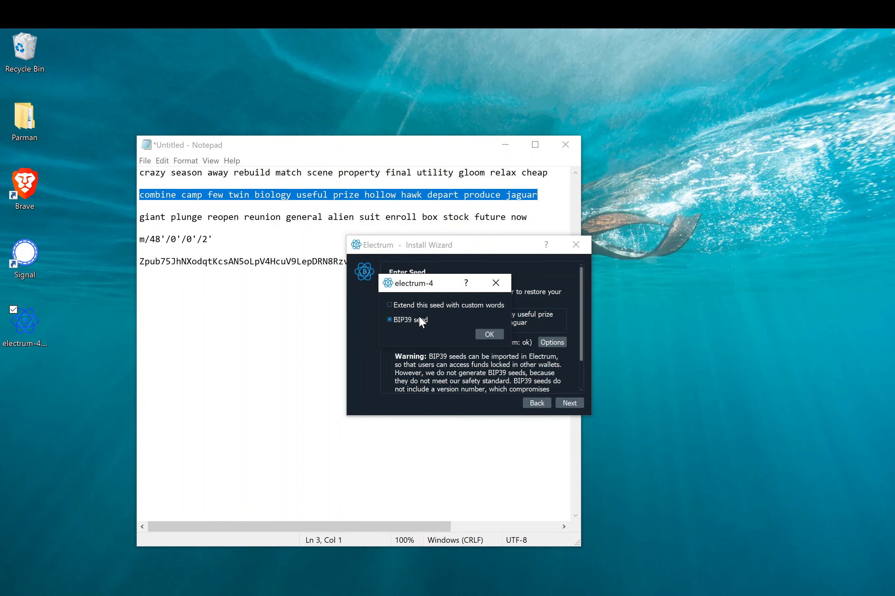
click(489, 333)
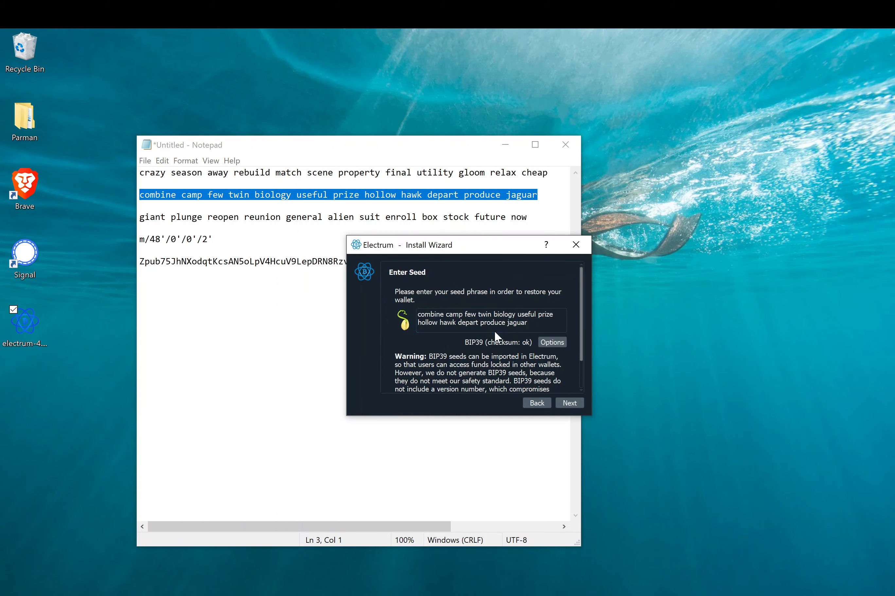
click(563, 401)
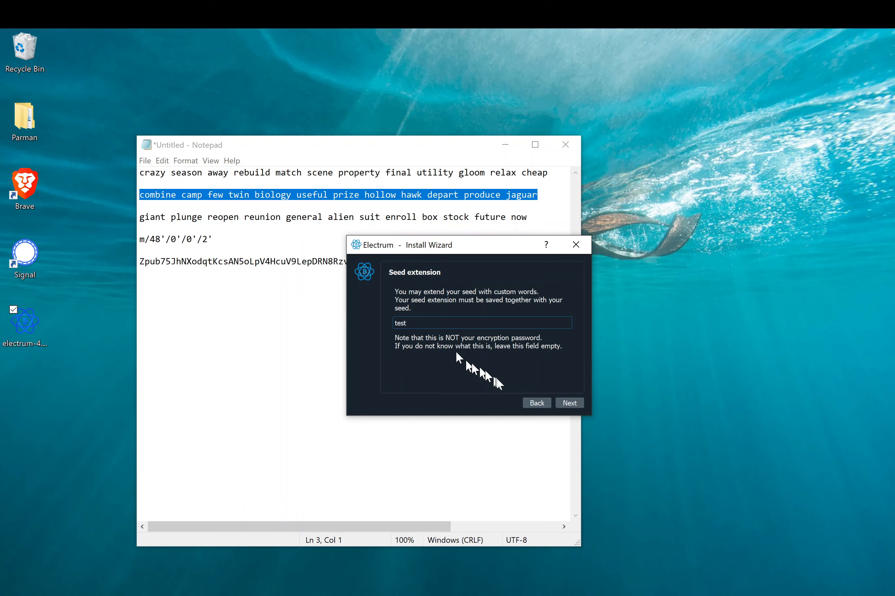
click(570, 408)
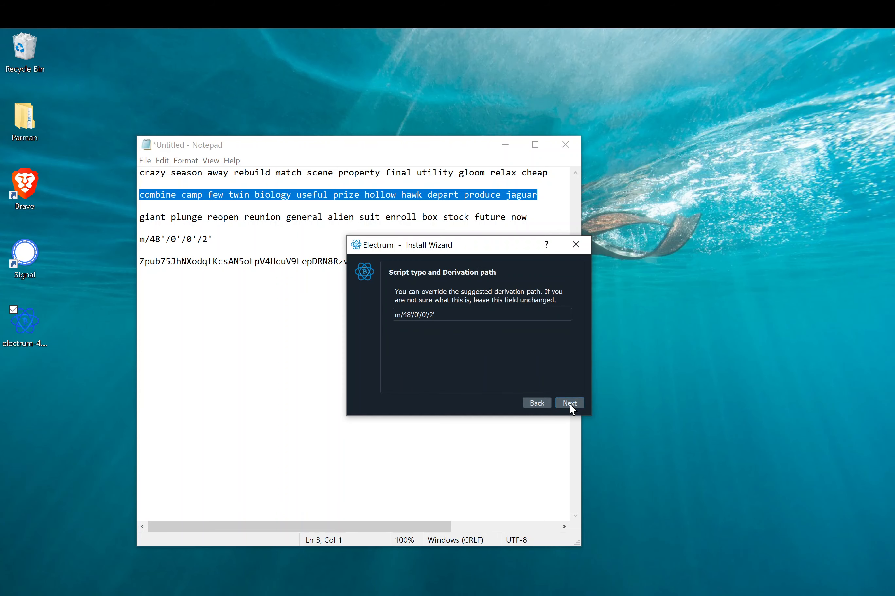
click(569, 405)
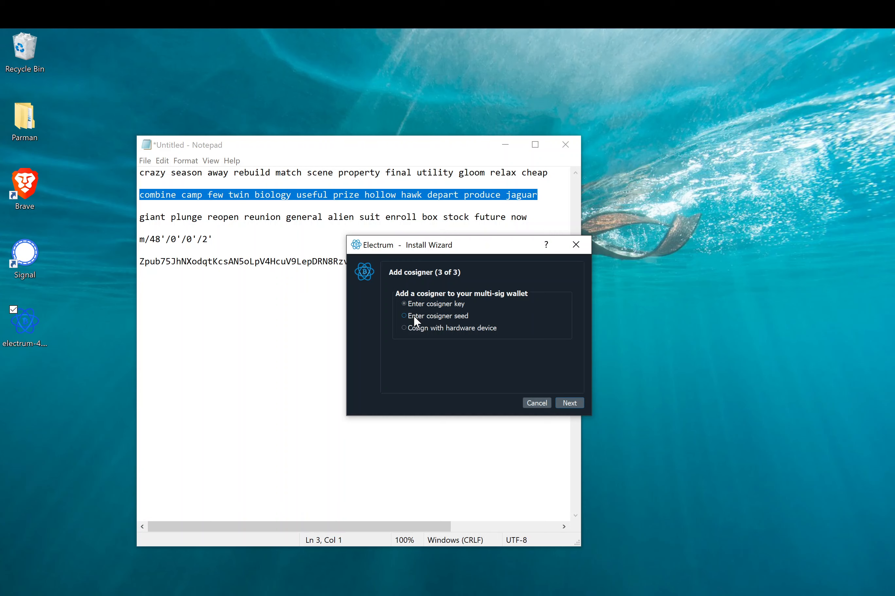
- Paste the third seed phrase from Notepad and mark it as a BIP39 seed
drag(487, 207, 140, 212)
key(ctrl+c)
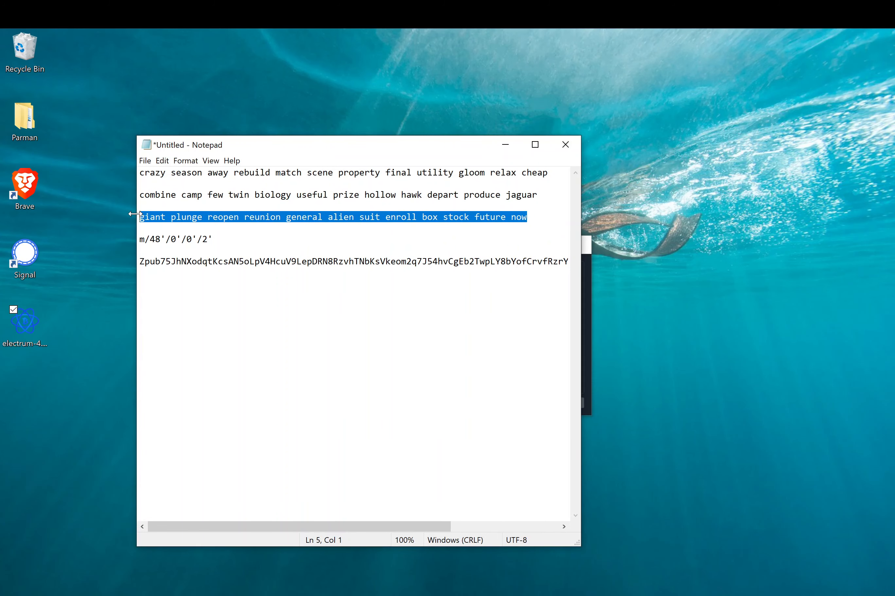
click(584, 286)
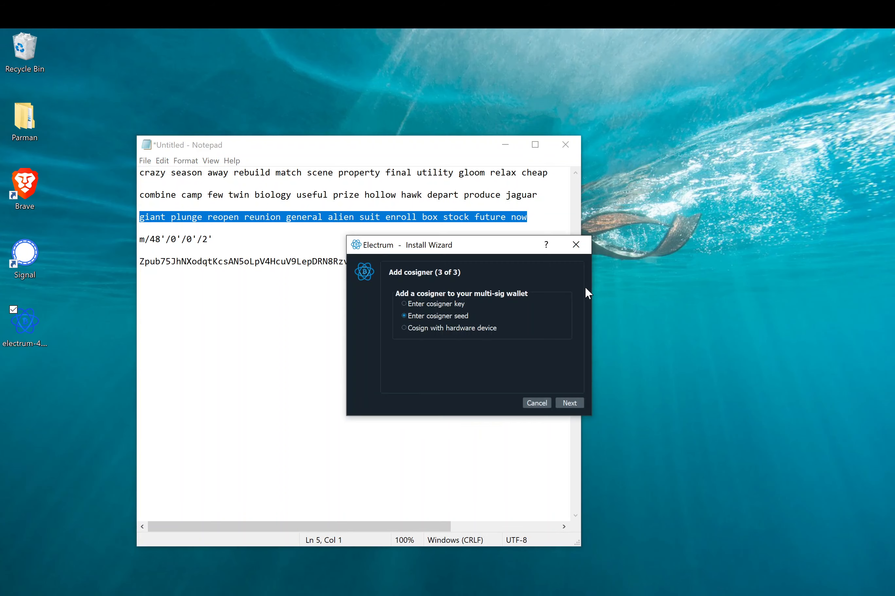
click(569, 403)
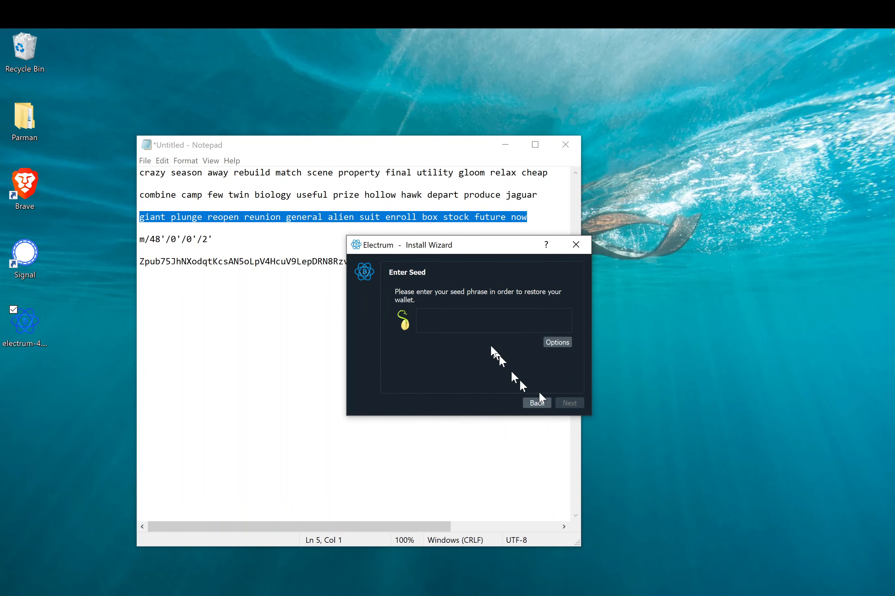
key(ctrl+v)
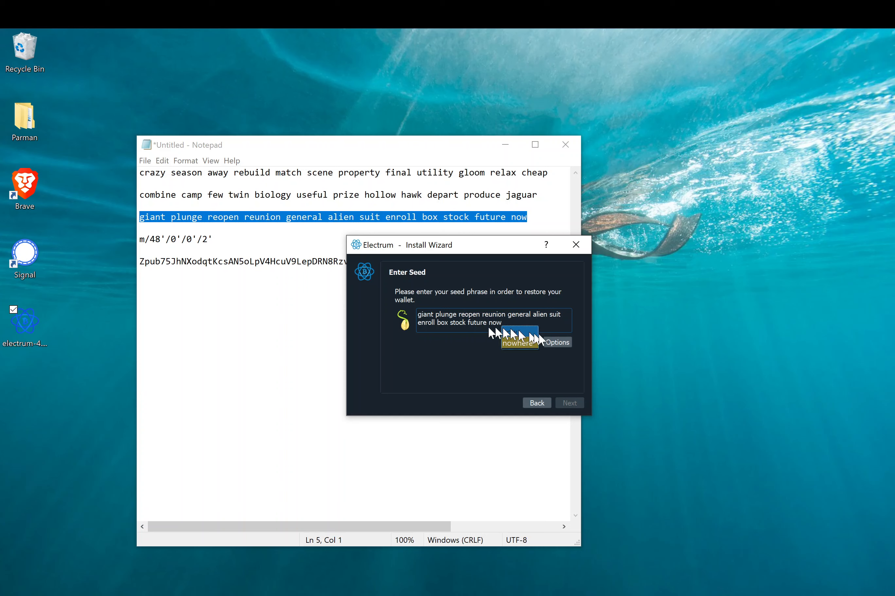
click(570, 342)
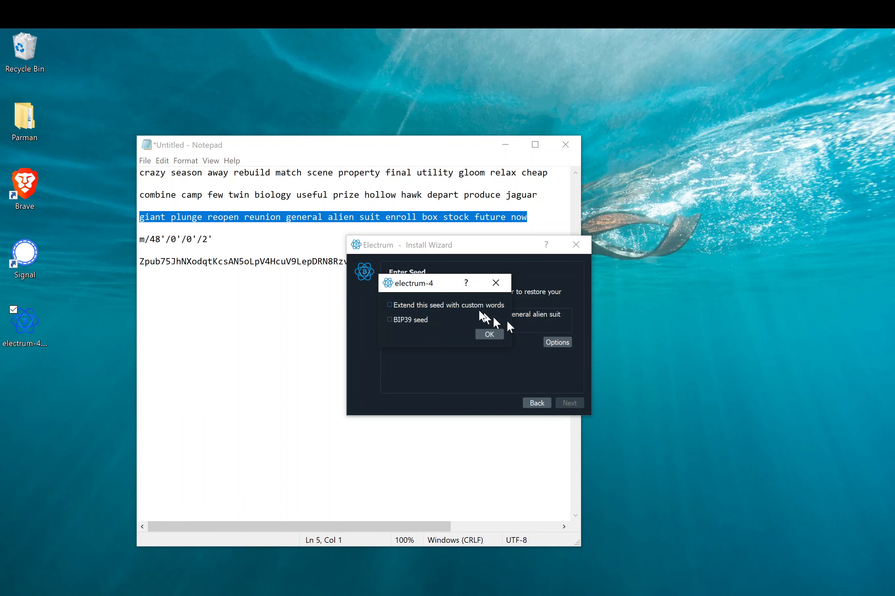
click(400, 319)
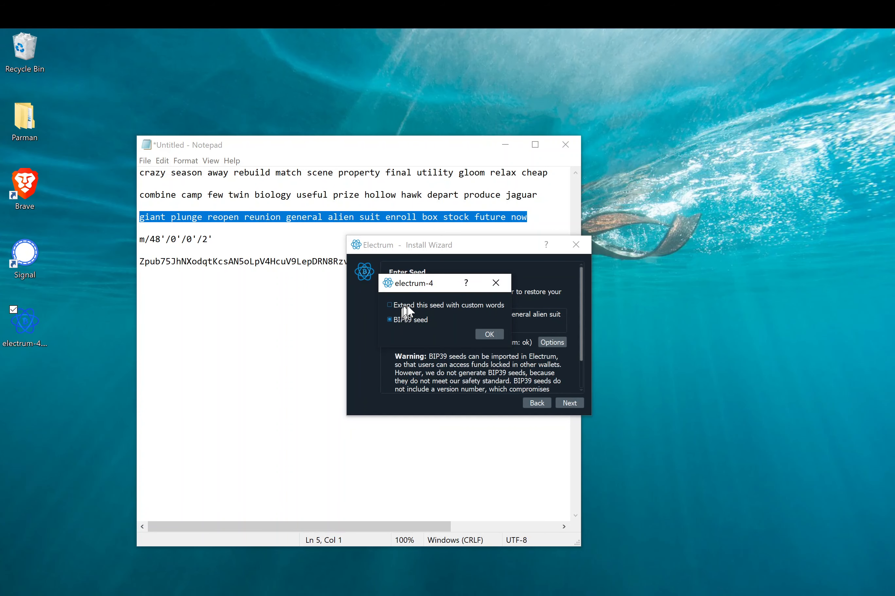
click(488, 335)
- Enter the seed extension passphrase and accept derivation path m/48'/0'/0'/2'
click(568, 403)
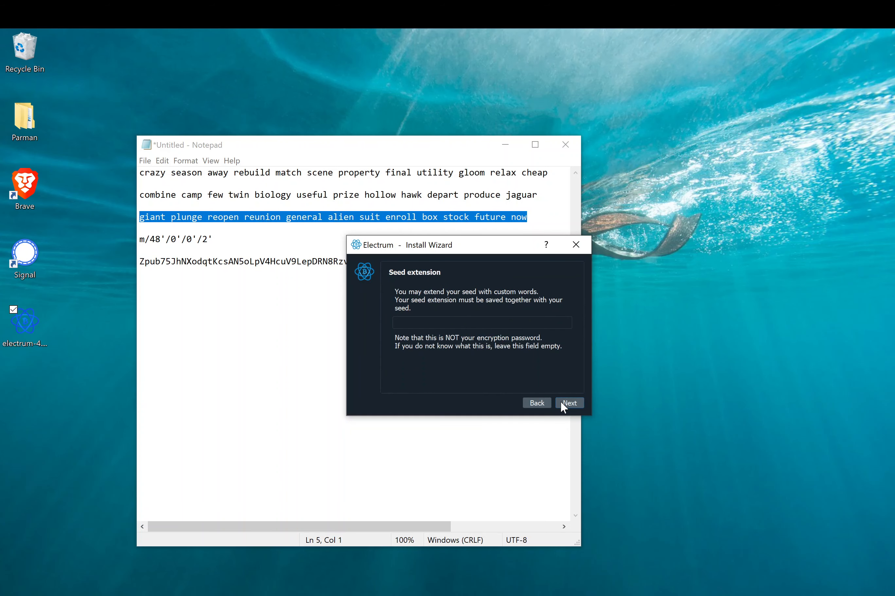
click(432, 324)
click(573, 403)
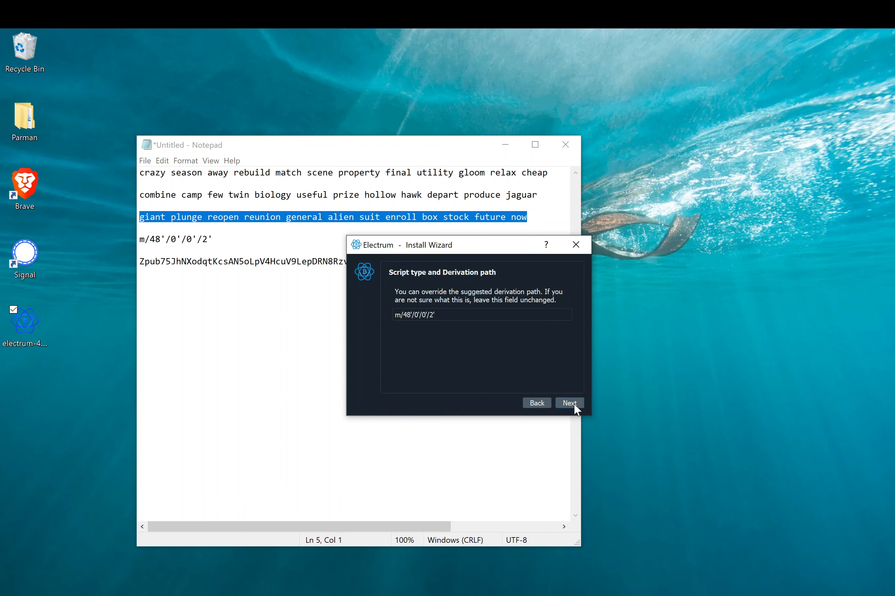
click(573, 403)
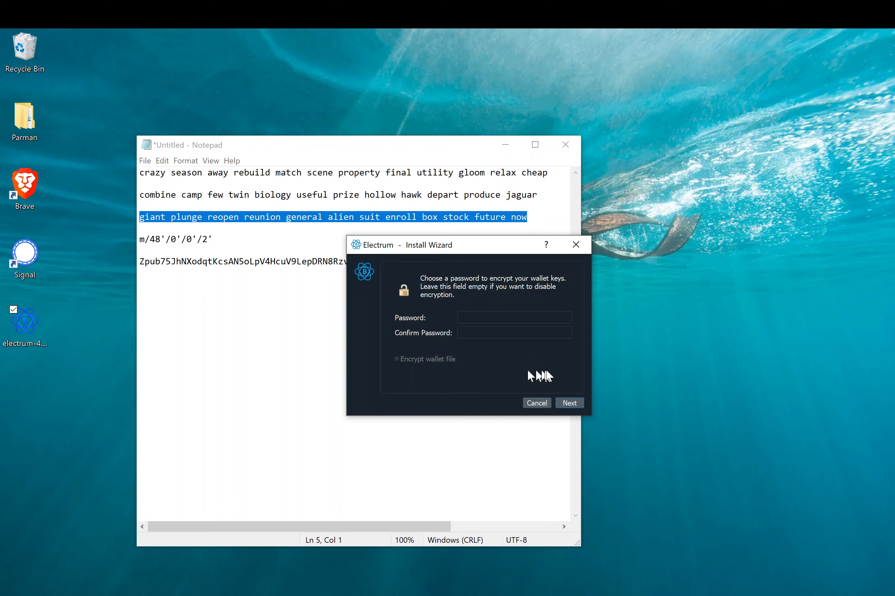
- Finish the wallet without a password, enlarge its window and list its receiving addresses
click(566, 402)
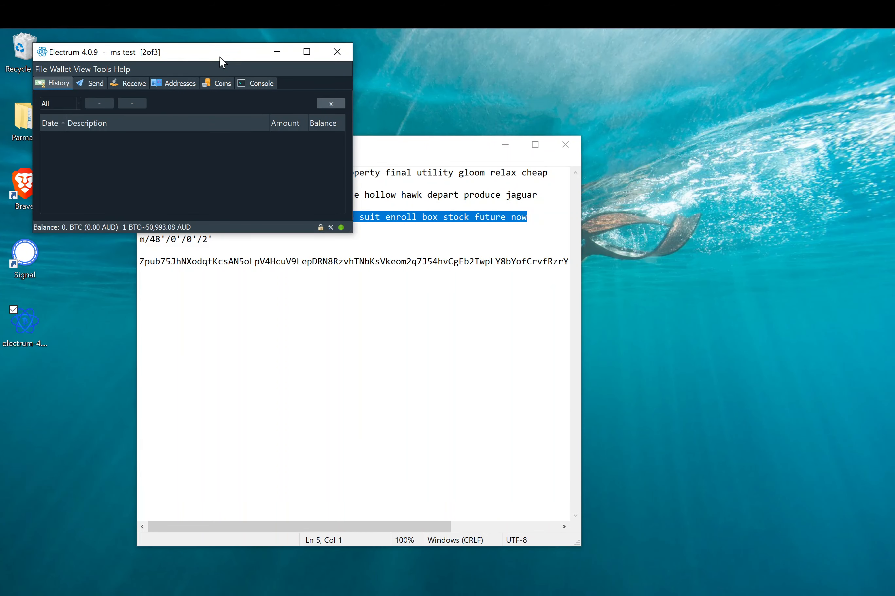
drag(222, 61, 497, 196)
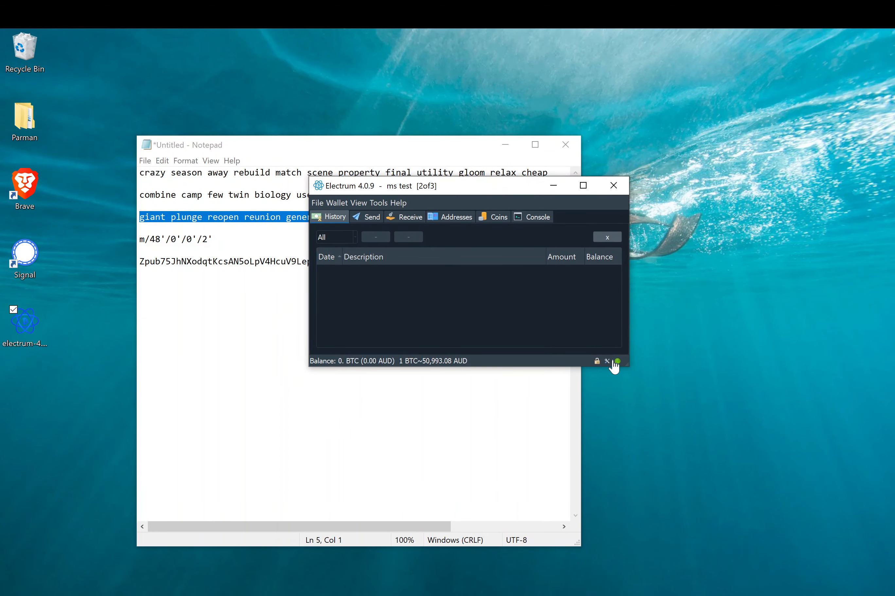
drag(624, 367, 756, 475)
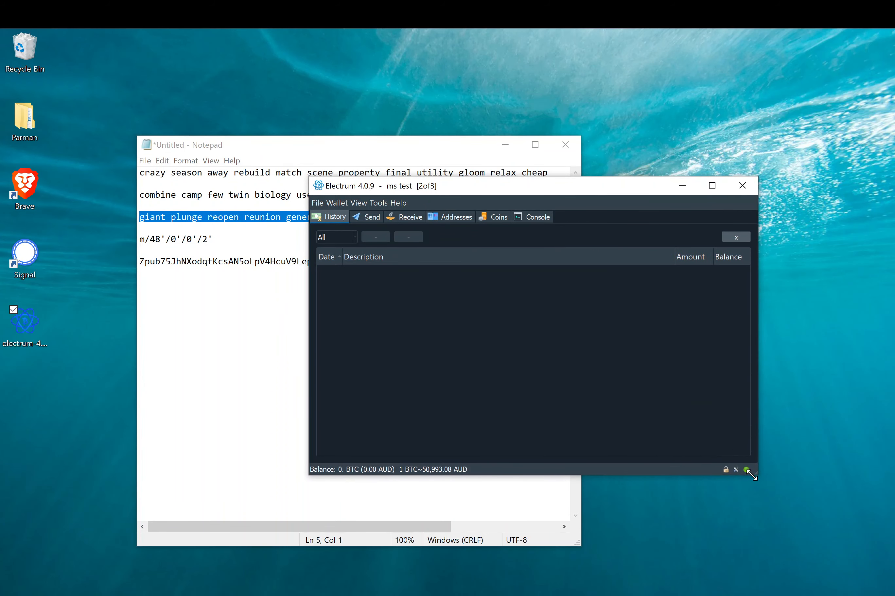
click(456, 217)
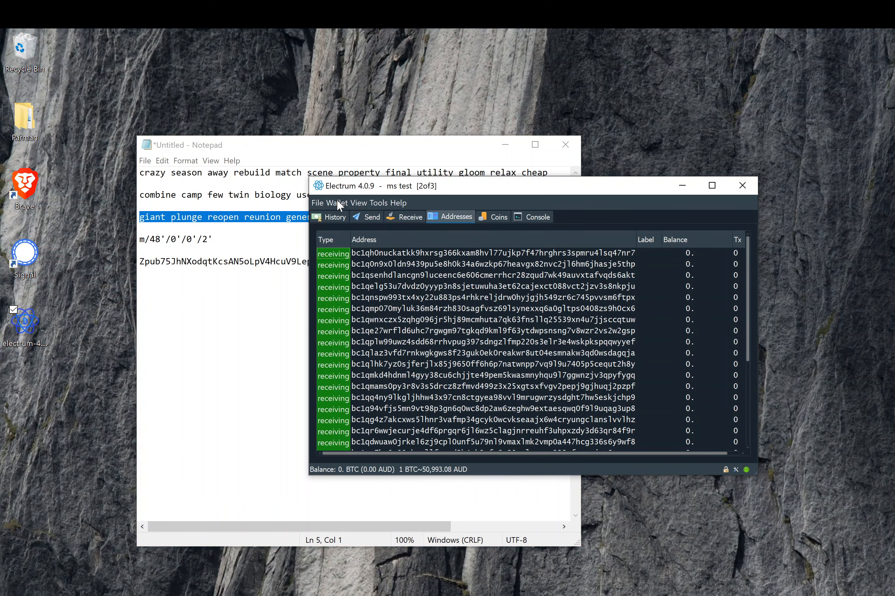
click(337, 198)
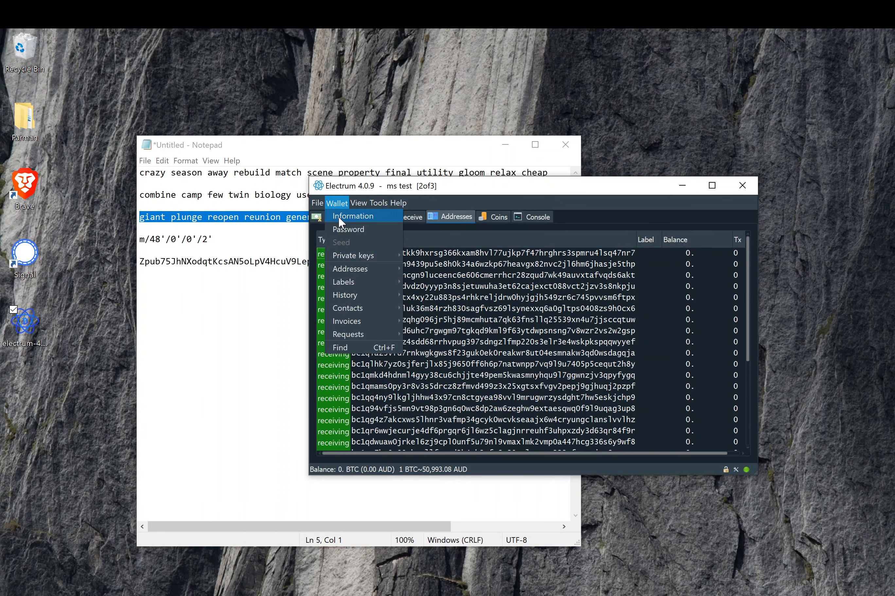
- Copy keystore 2's master public key from Wallet Information and paste it below the first Zpub
click(338, 216)
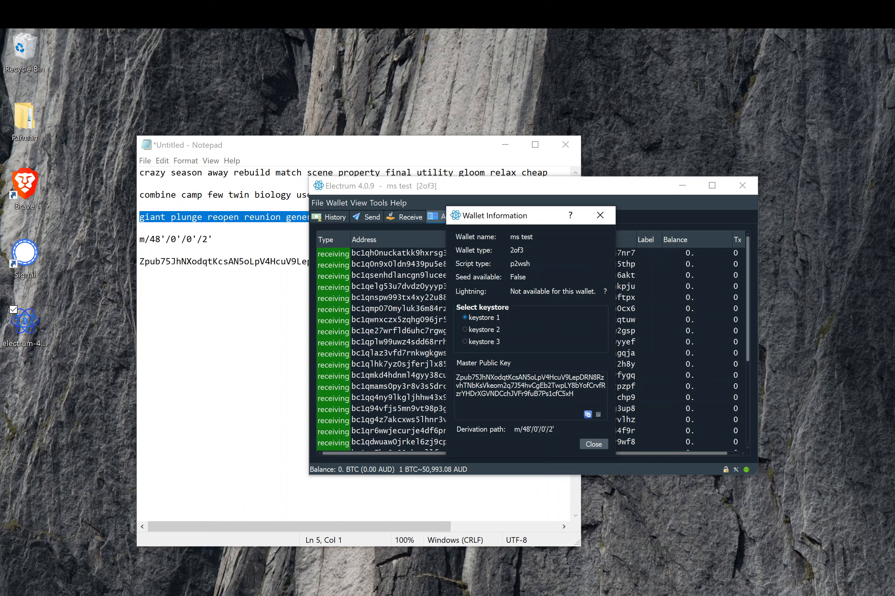
click(464, 329)
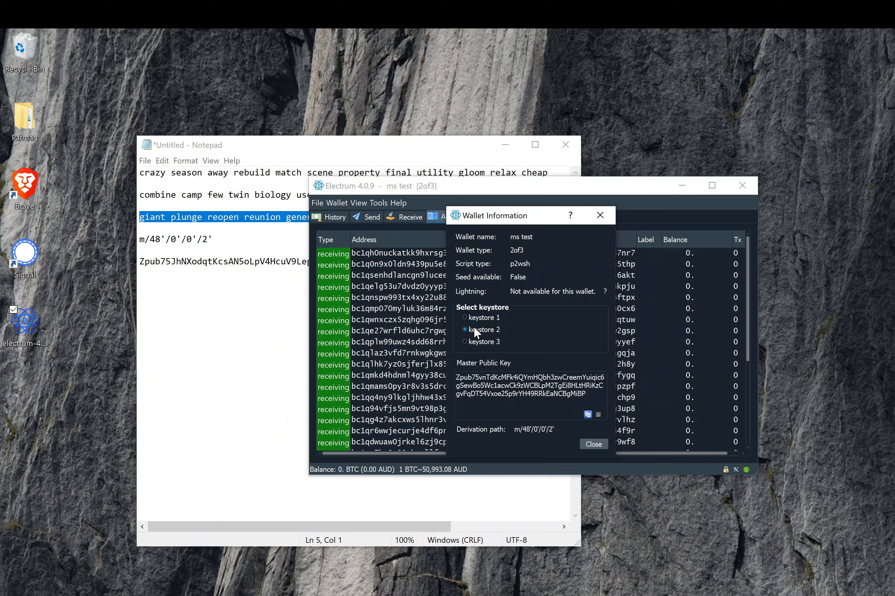
triple_click(476, 379)
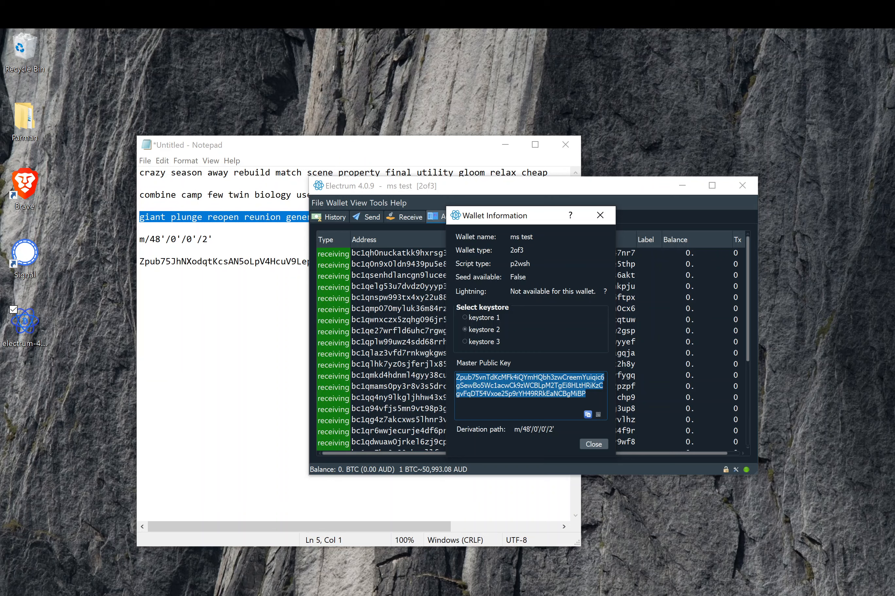
click(272, 369)
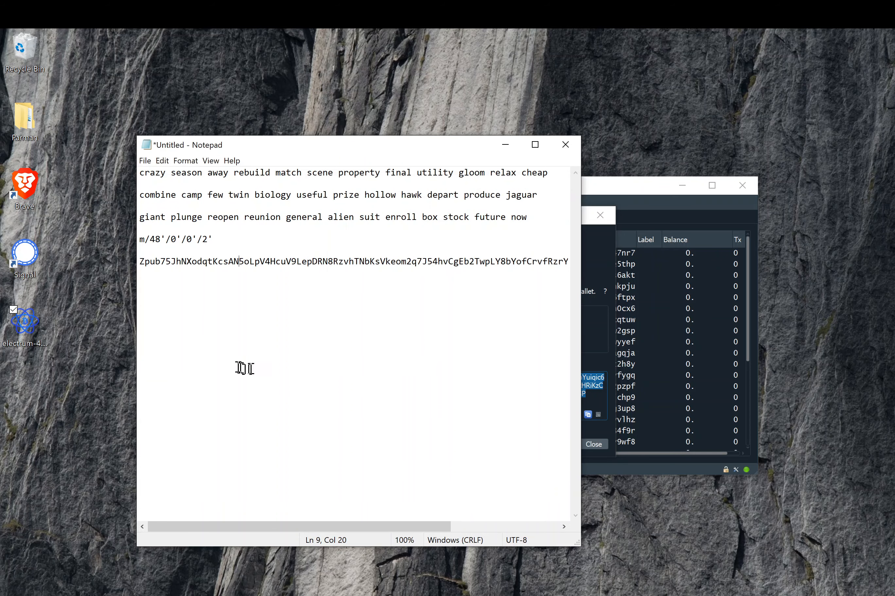
click(470, 263)
key(shift+Right)
key(shift+Right)
key(Right)
scroll(517, 265, right, 5)
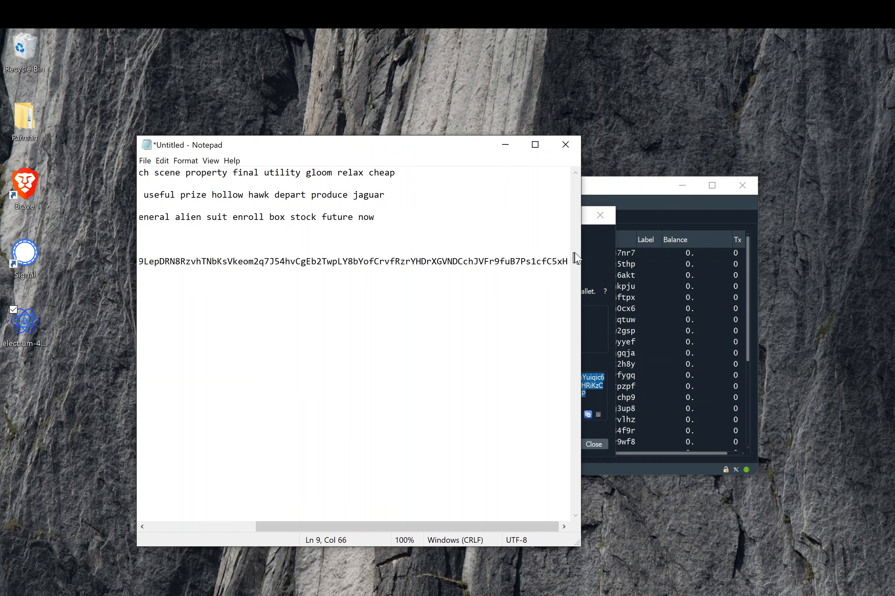
drag(581, 258, 767, 270)
key(Right)
key(Return)
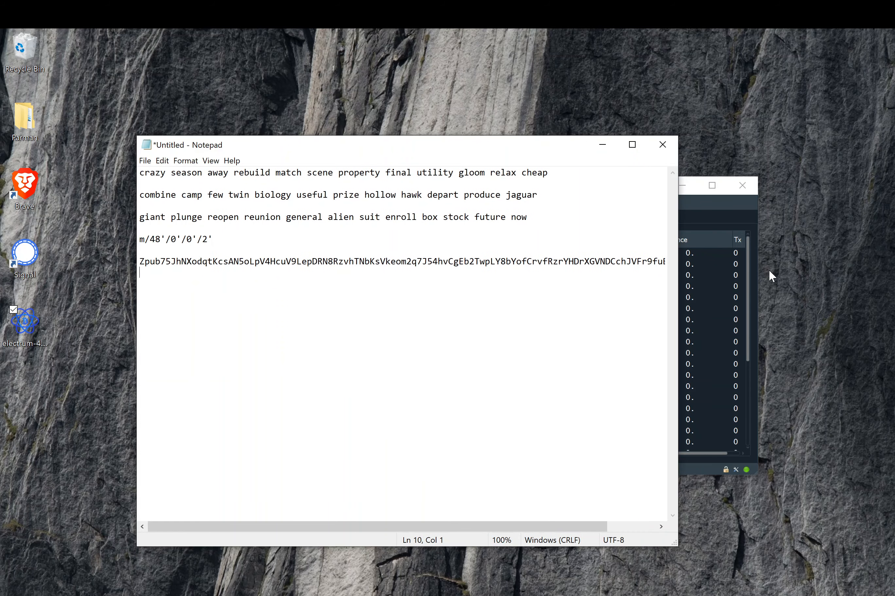
key(Return)
key(ctrl+v)
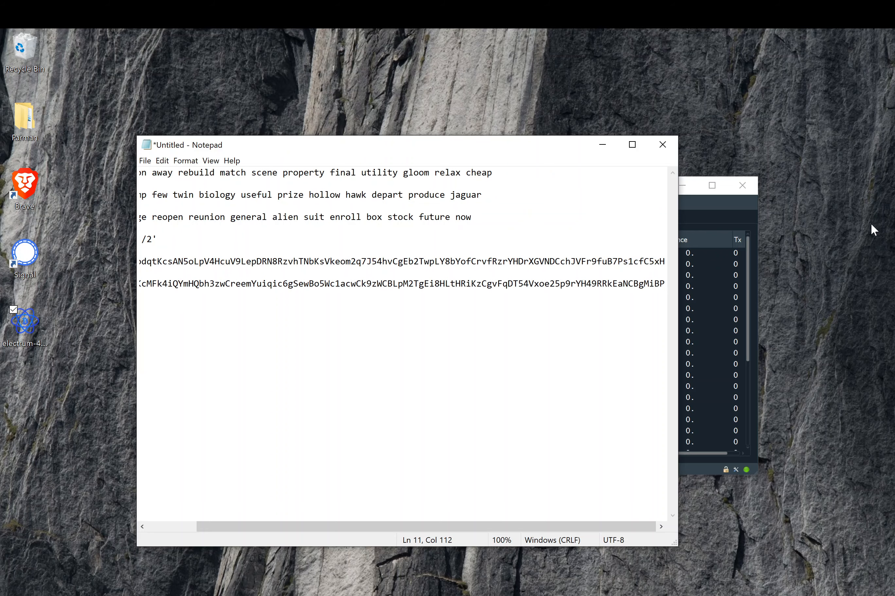
- Copy keystore 3's master public key onto the next Notepad line
click(712, 215)
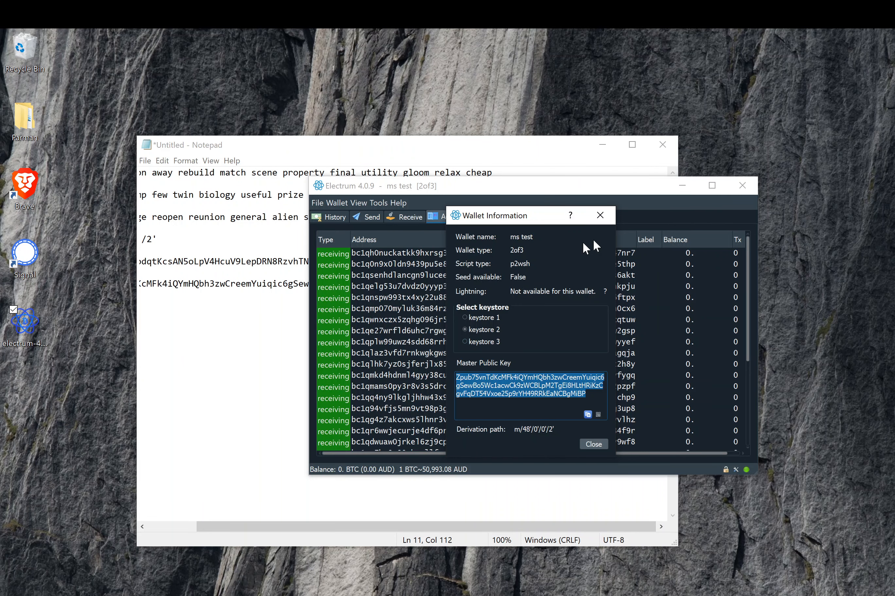
click(494, 341)
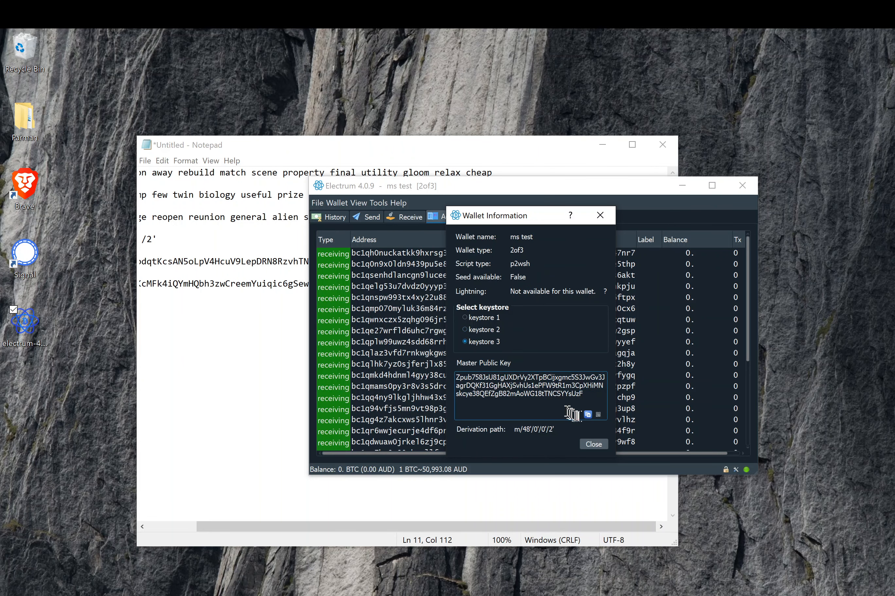
click(587, 414)
click(242, 322)
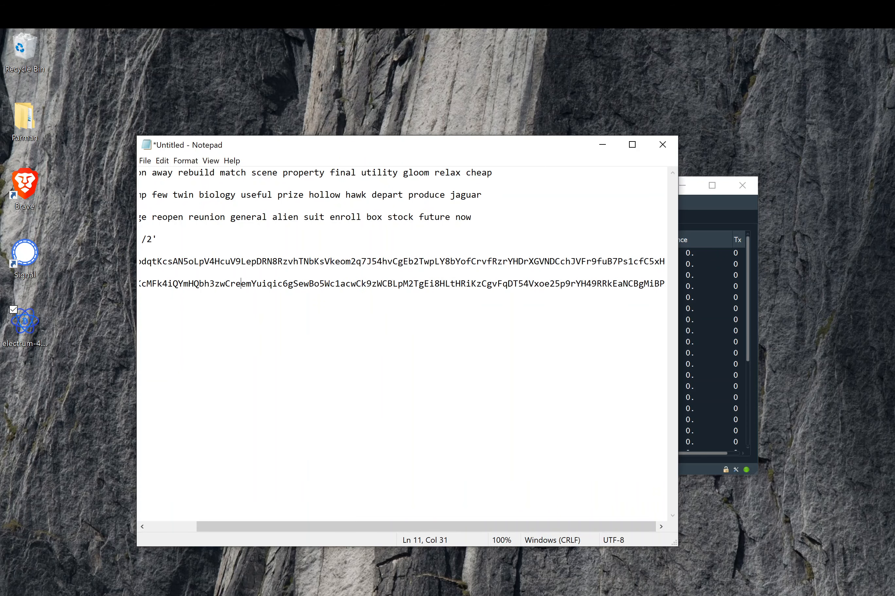
click(660, 284)
key(Return)
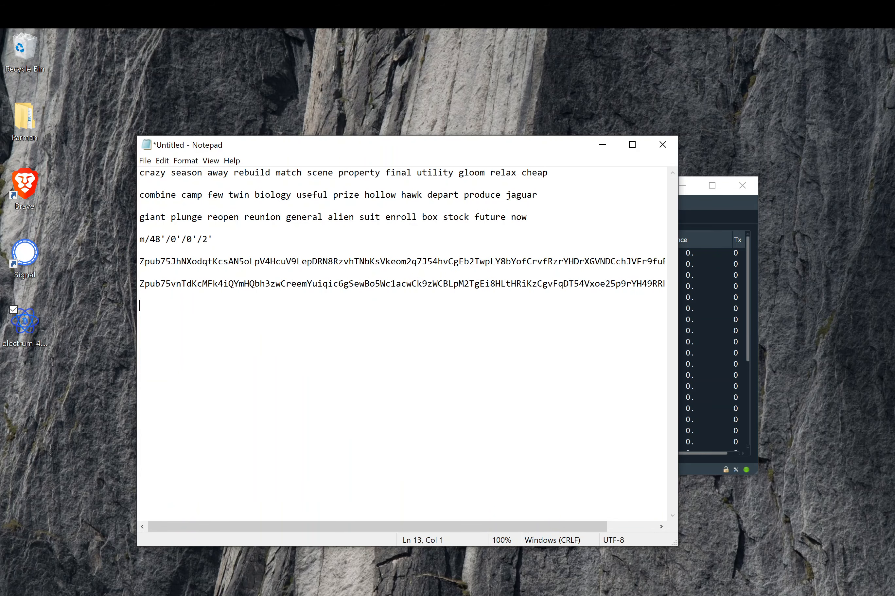
key(ctrl+v)
- View the third key as a QR code, then close the wallet information
click(709, 322)
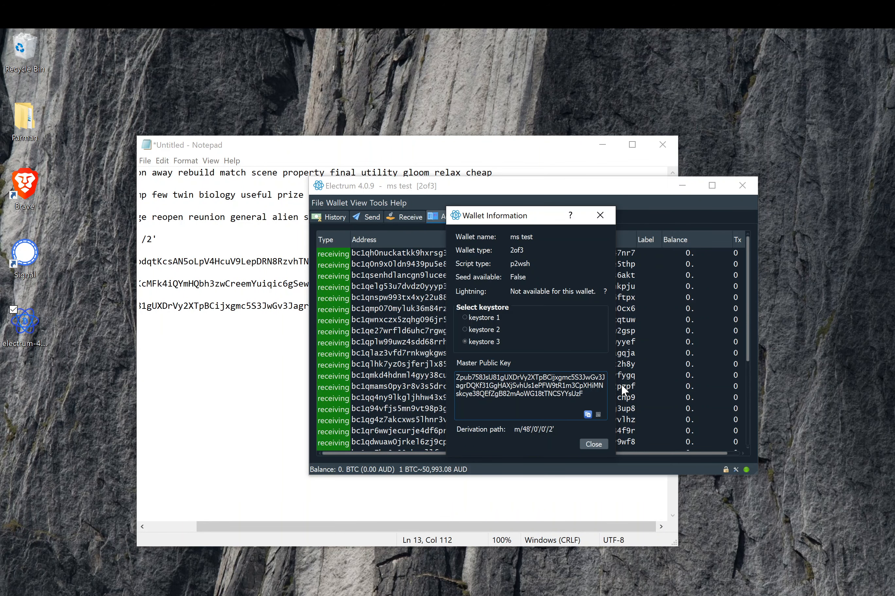
click(597, 415)
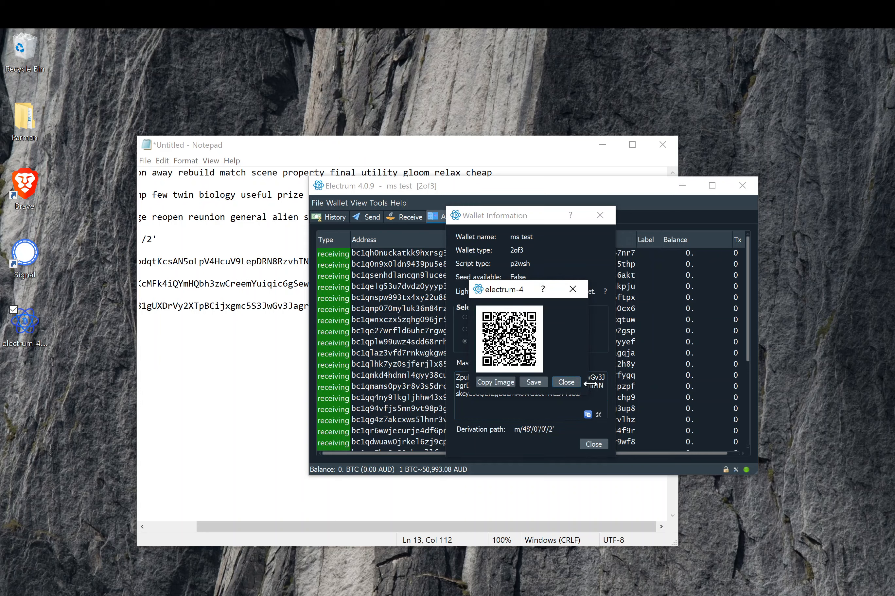
click(566, 382)
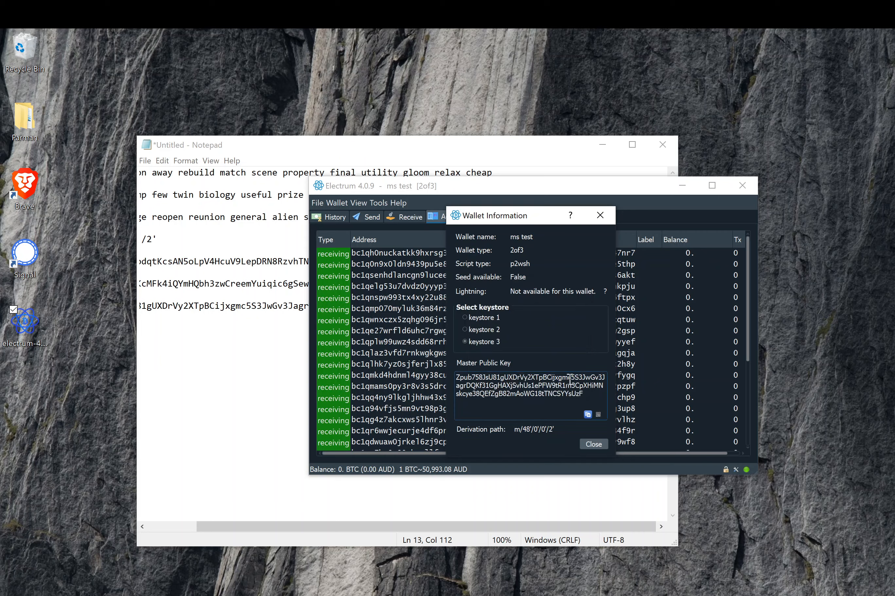
click(589, 444)
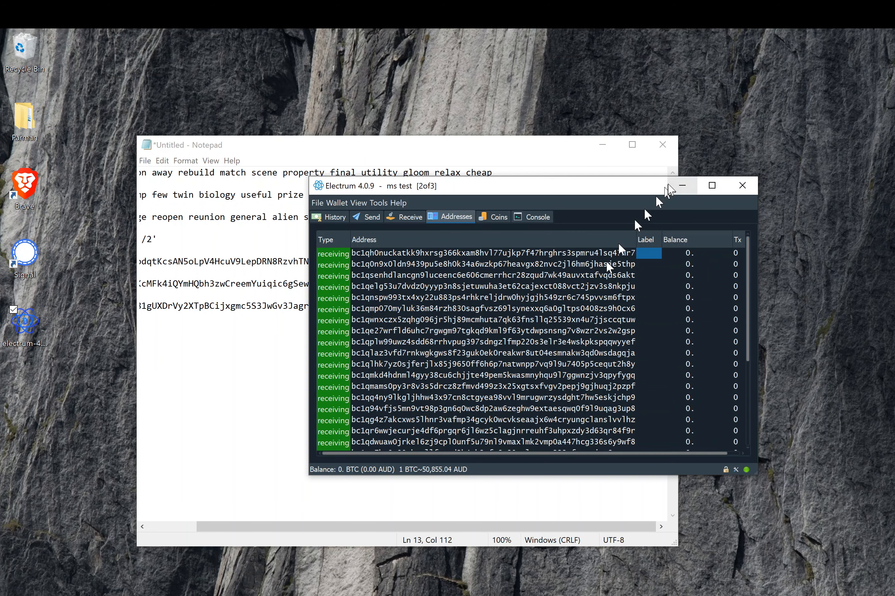
- Minimise Electrum and review the third saved Zpub line in Notepad
click(674, 189)
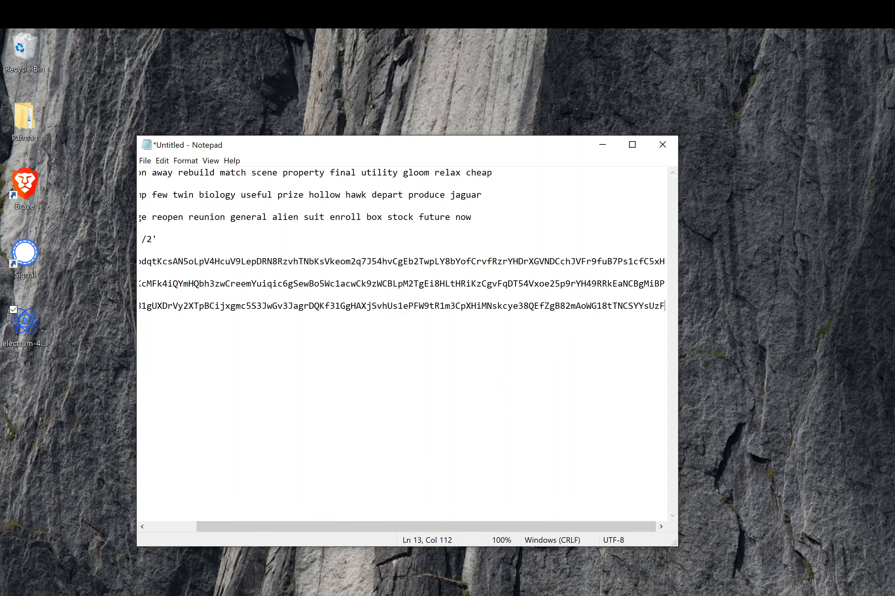
drag(273, 306, 94, 305)
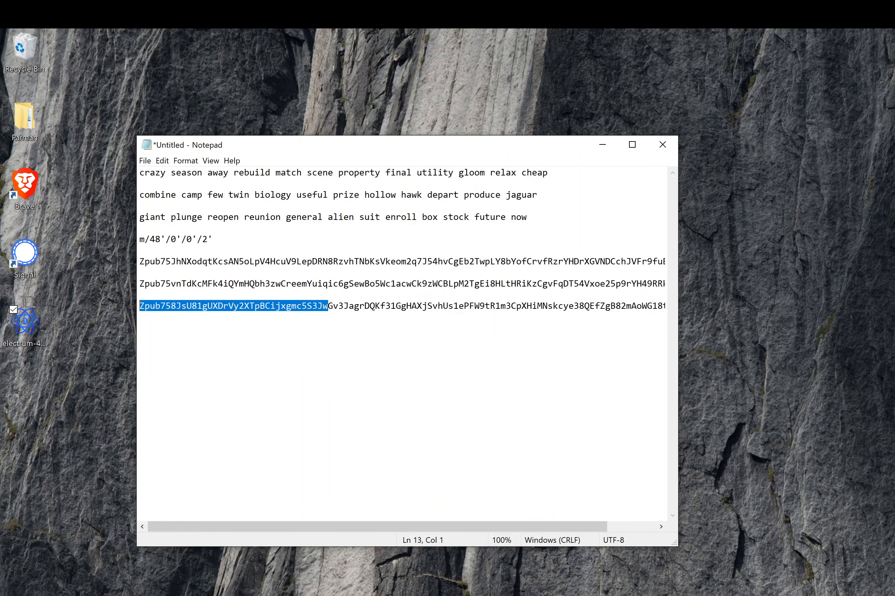
click(172, 306)
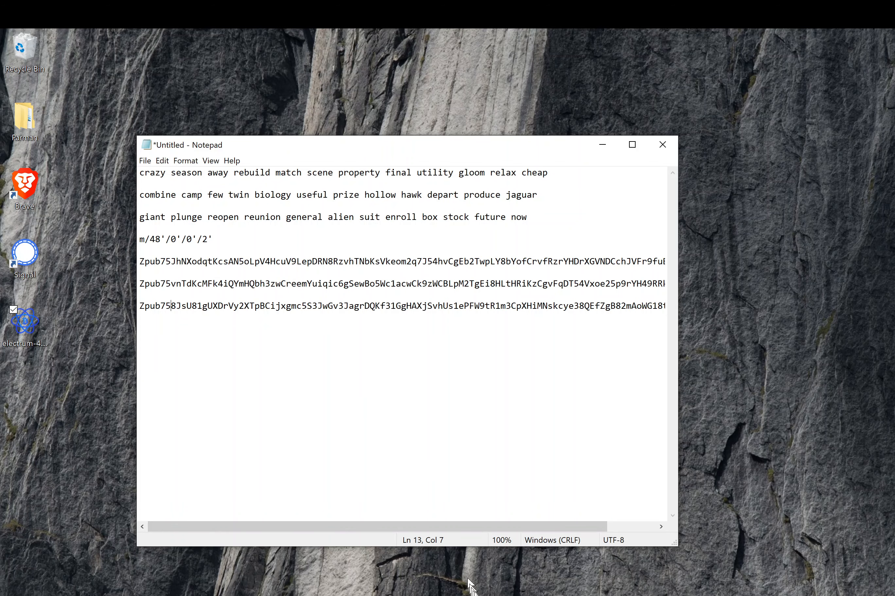
click(498, 595)
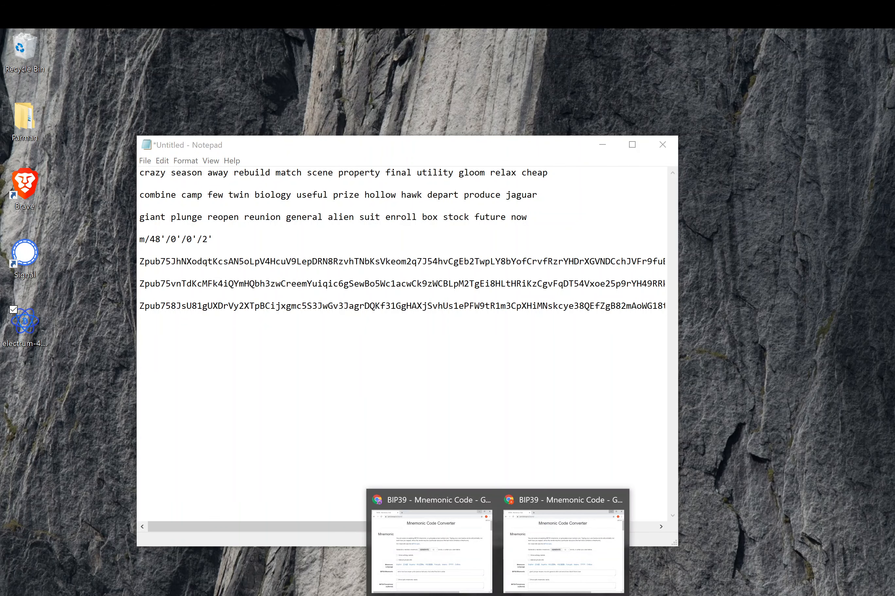
- On the BIP39 page, switch to BIP141 with P2WSH (1-of-1 multisig) script semantics
click(543, 578)
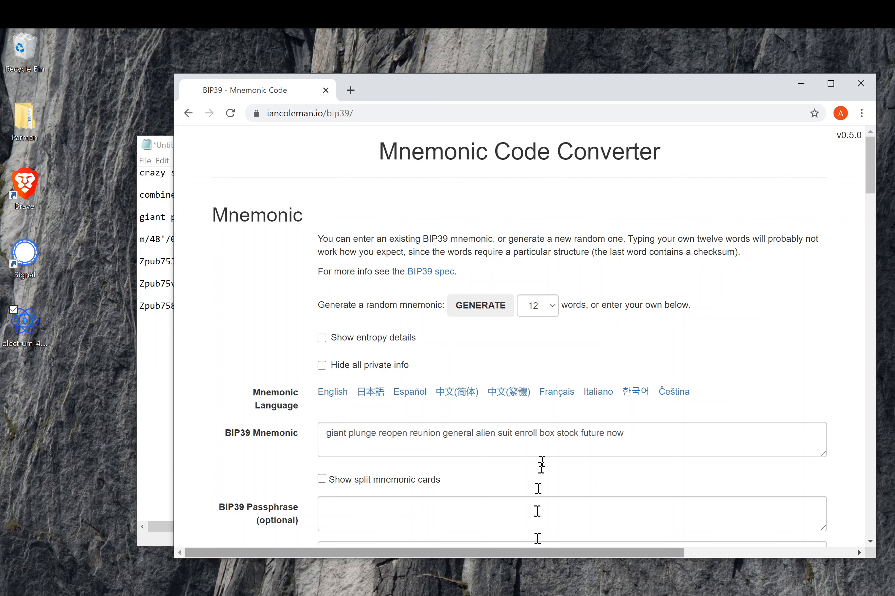
drag(390, 94, 410, 91)
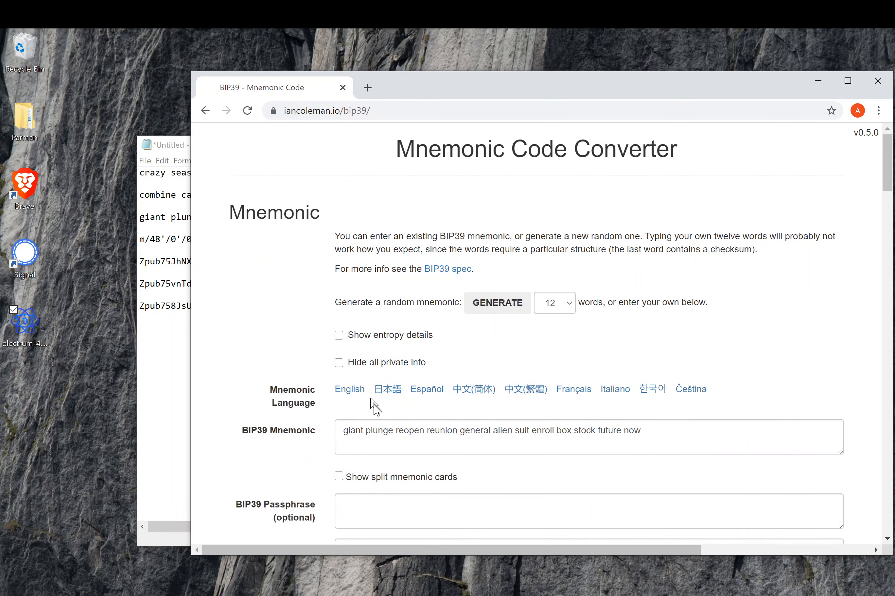
scroll(392, 442, down, 3)
scroll(392, 442, down, 5)
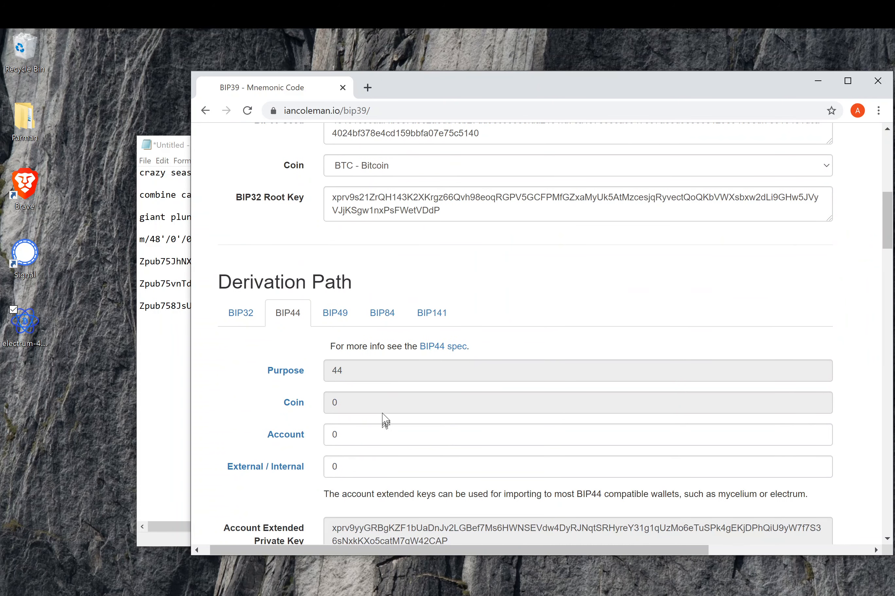
scroll(381, 420, down, 3)
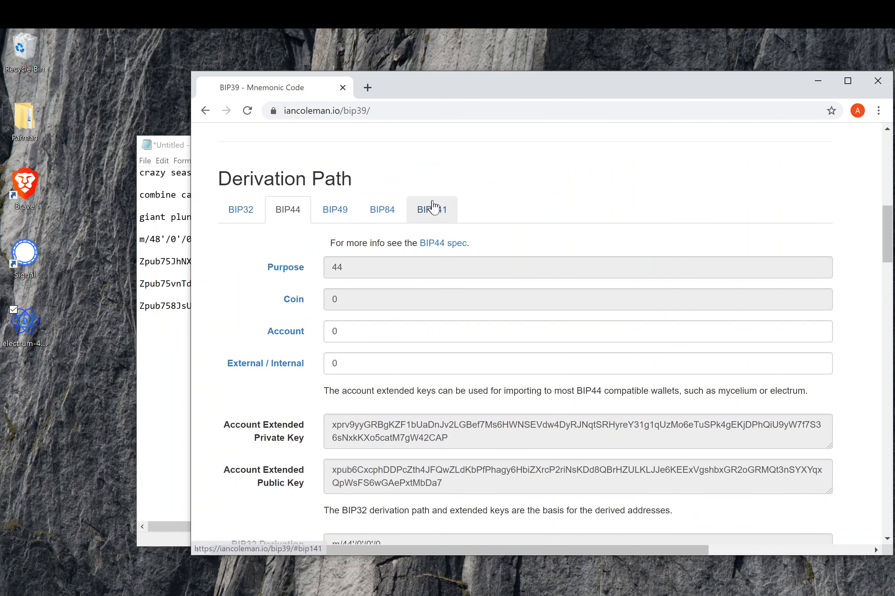
click(431, 228)
scroll(480, 373, down, 1)
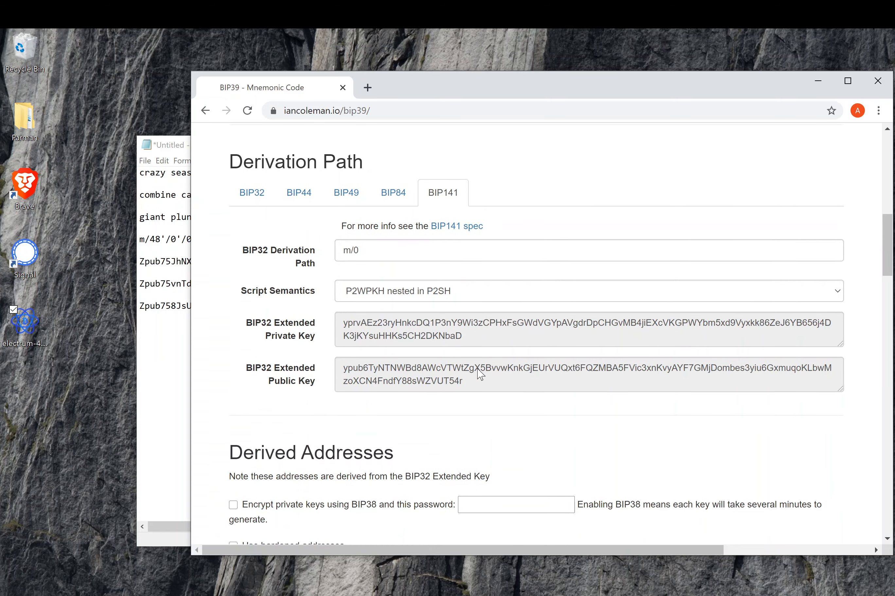
click(350, 291)
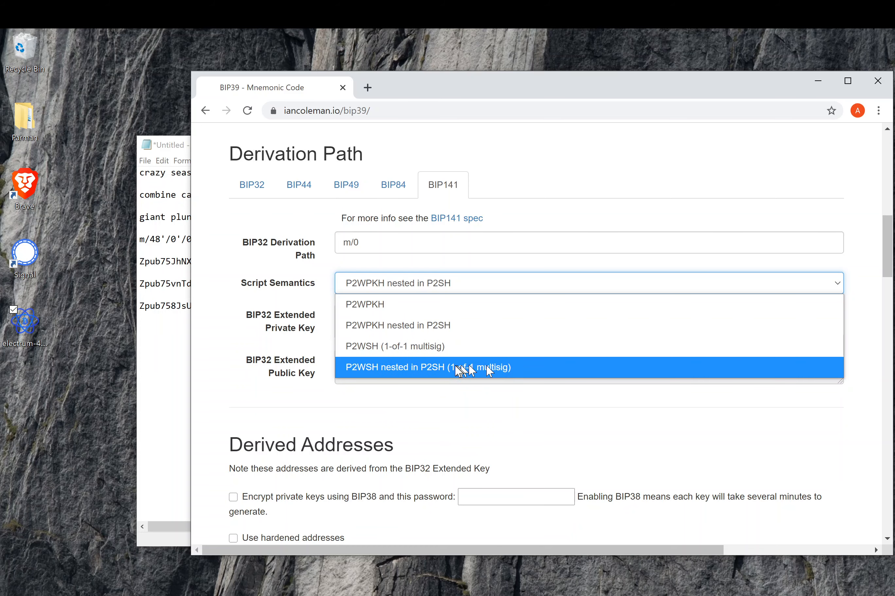
click(397, 347)
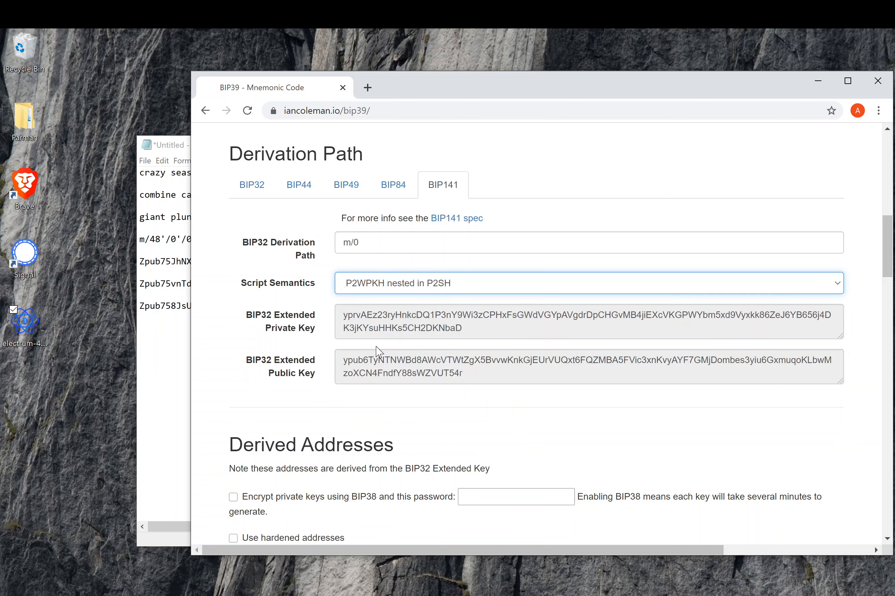
- Set the BIP141 derivation path to m/48'/0'/0'/2'
mouse_move(383, 315)
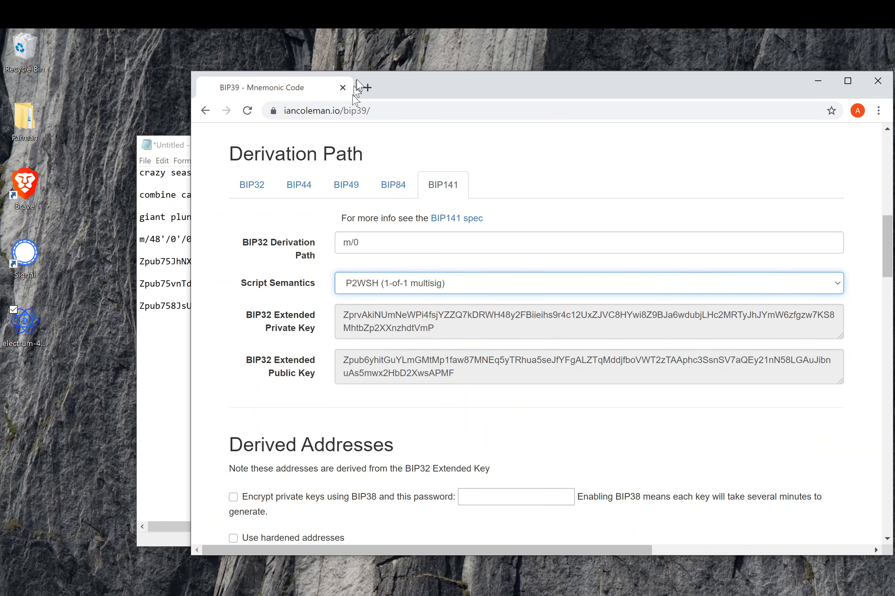
drag(391, 84, 542, 85)
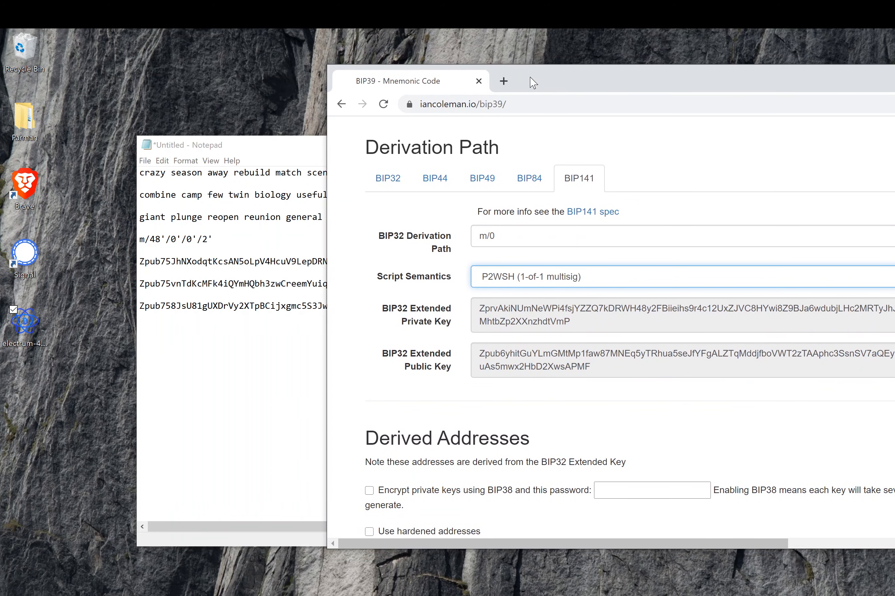
click(500, 240)
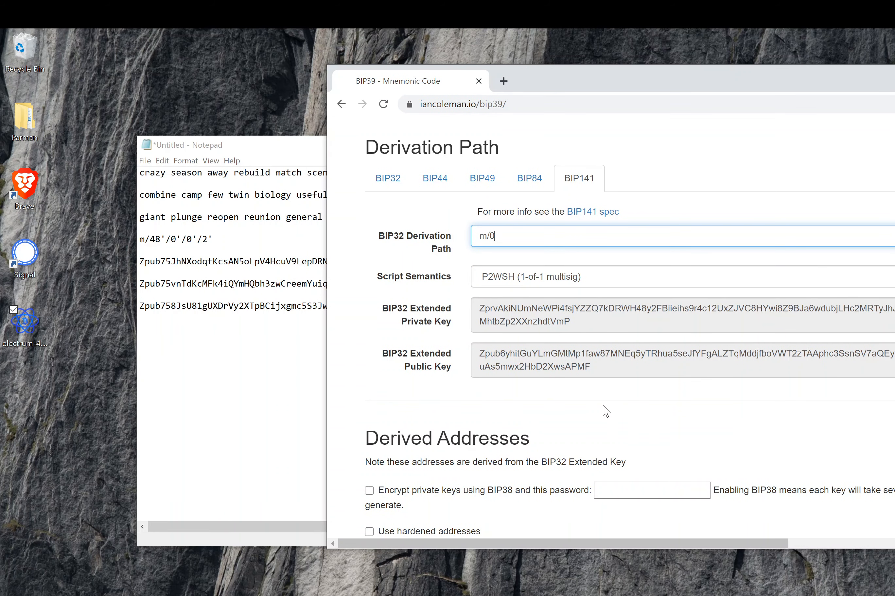
key(BackSpace)
text(48')
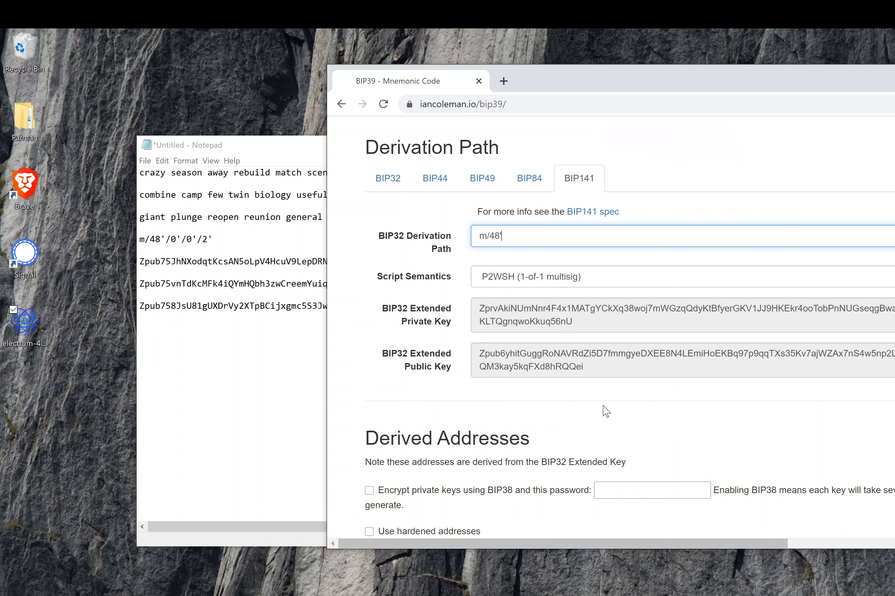
key(BackSpace)
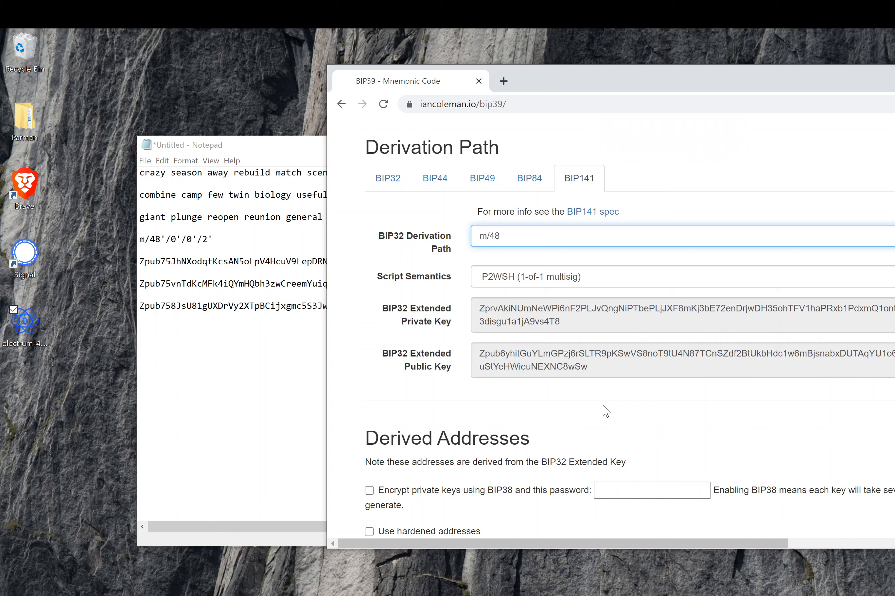
text(')
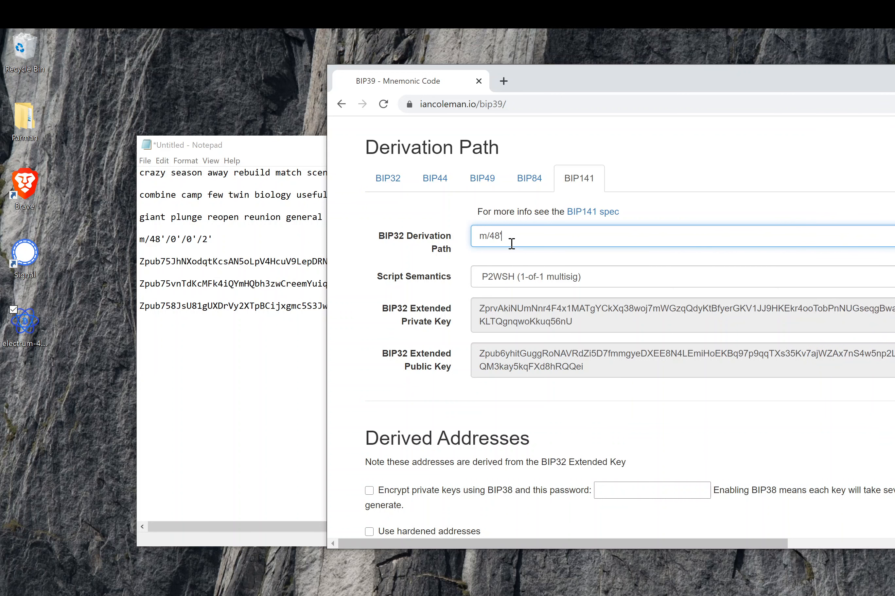
text(/)
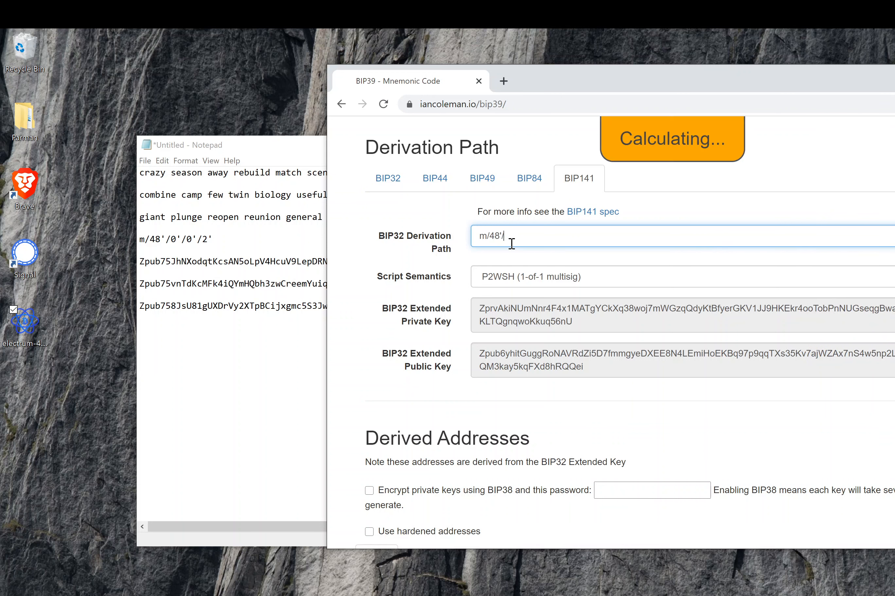
text(0)
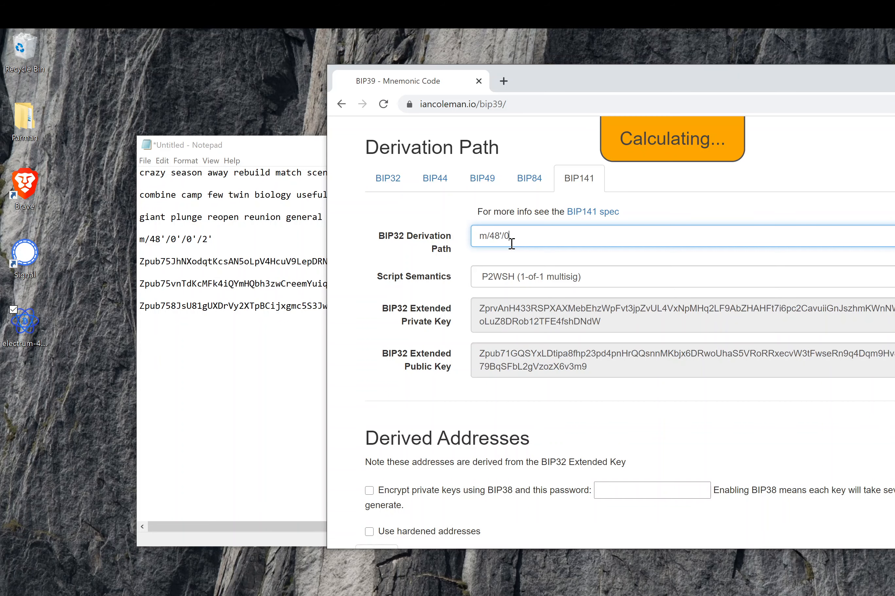
text('/0)
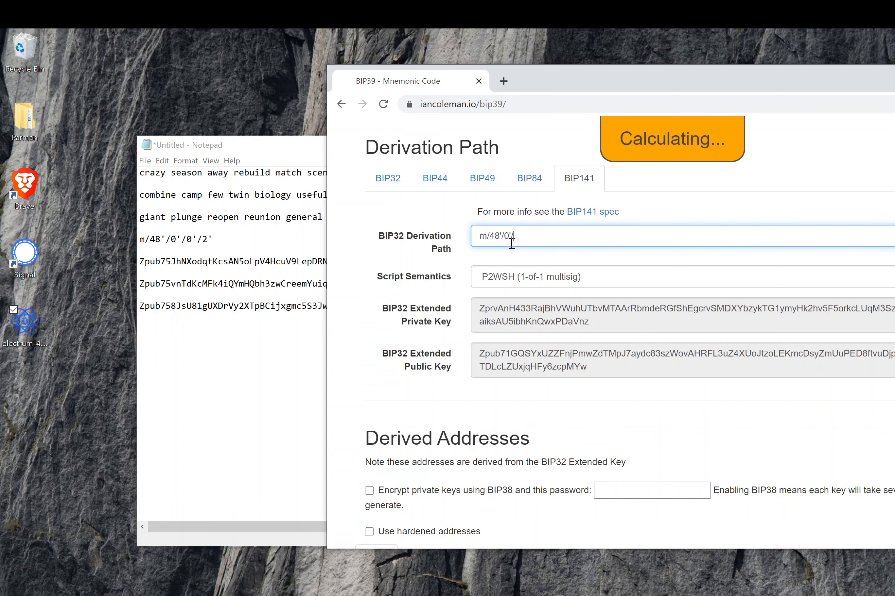
text(')
key(BackSpace)
key(BackSpace)
text(/0')
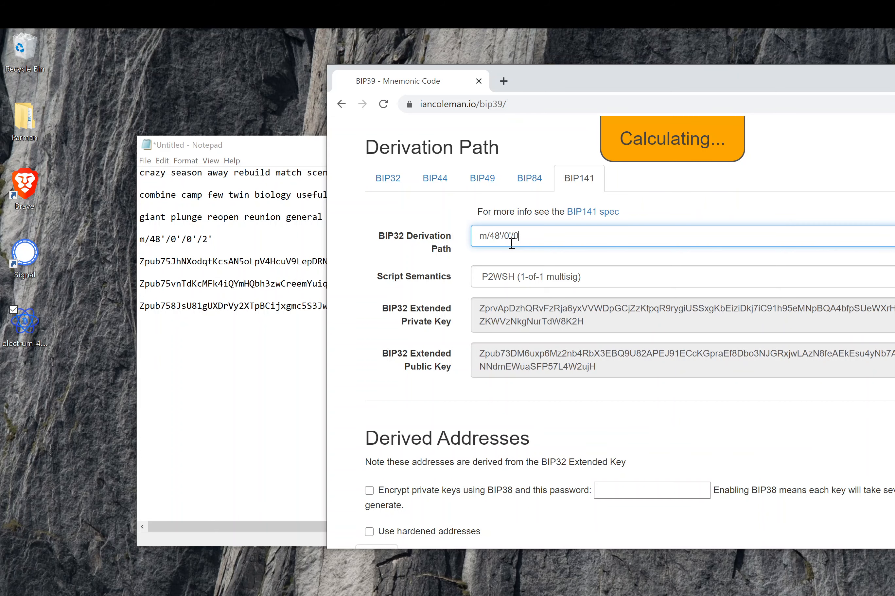
text(/2')
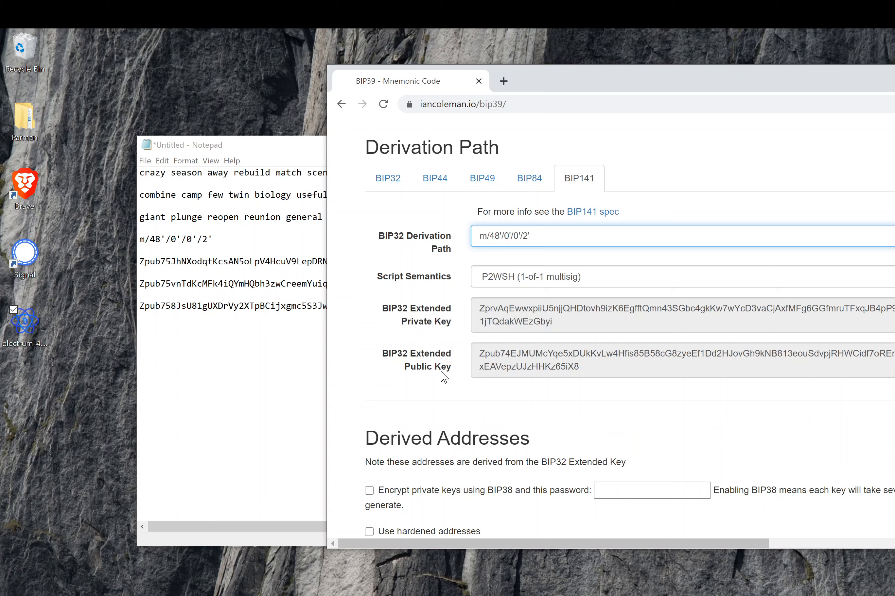
mouse_move(478, 365)
click(392, 391)
scroll(395, 396, up, 4)
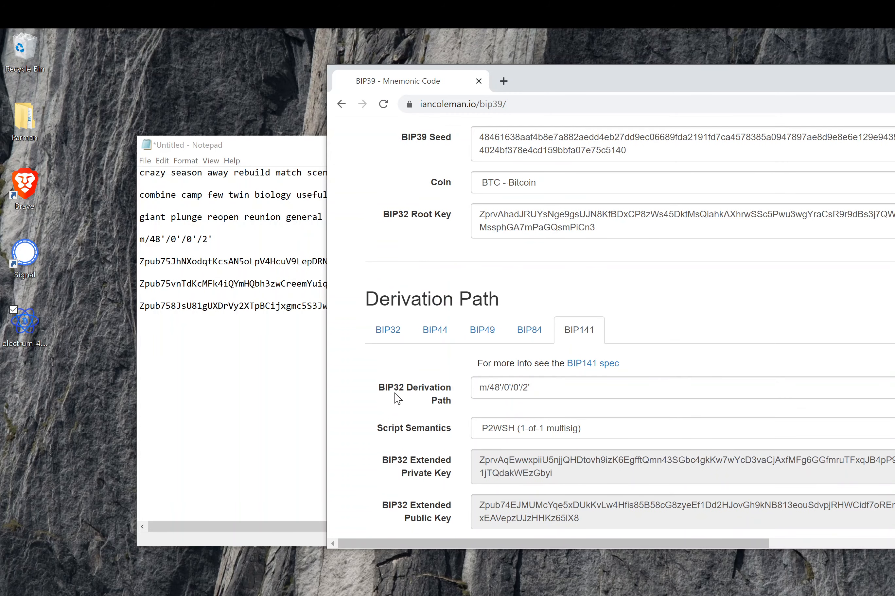
scroll(397, 399, up, 8)
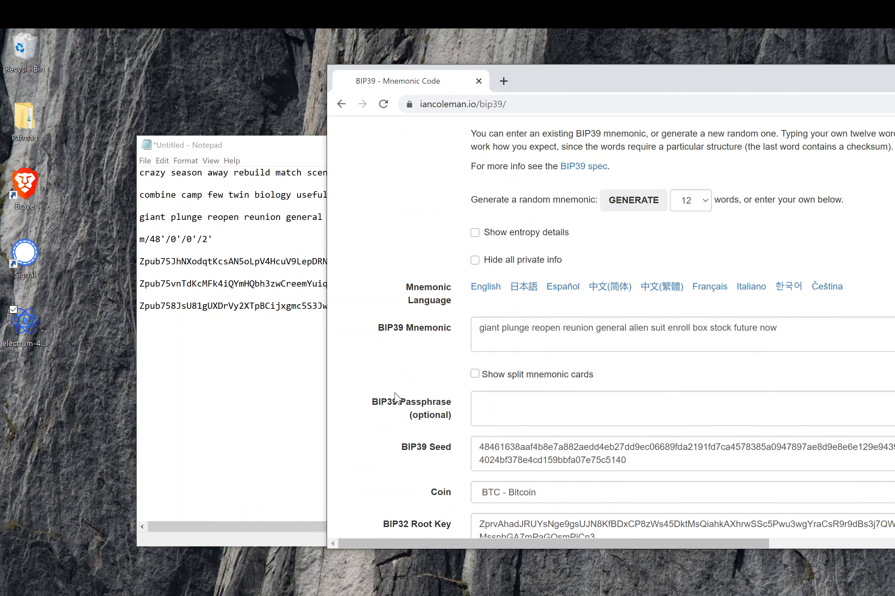
scroll(395, 396, down, 2)
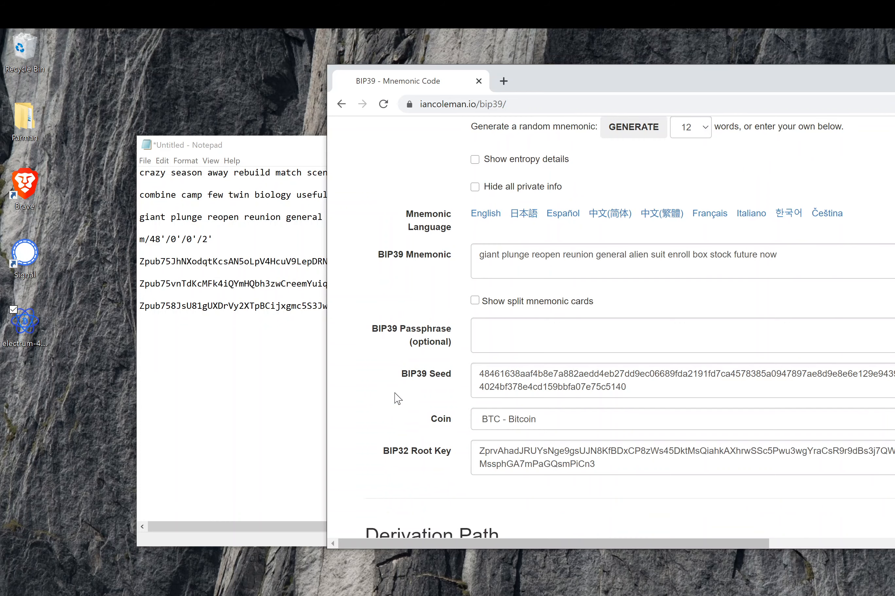
scroll(396, 398, down, 9)
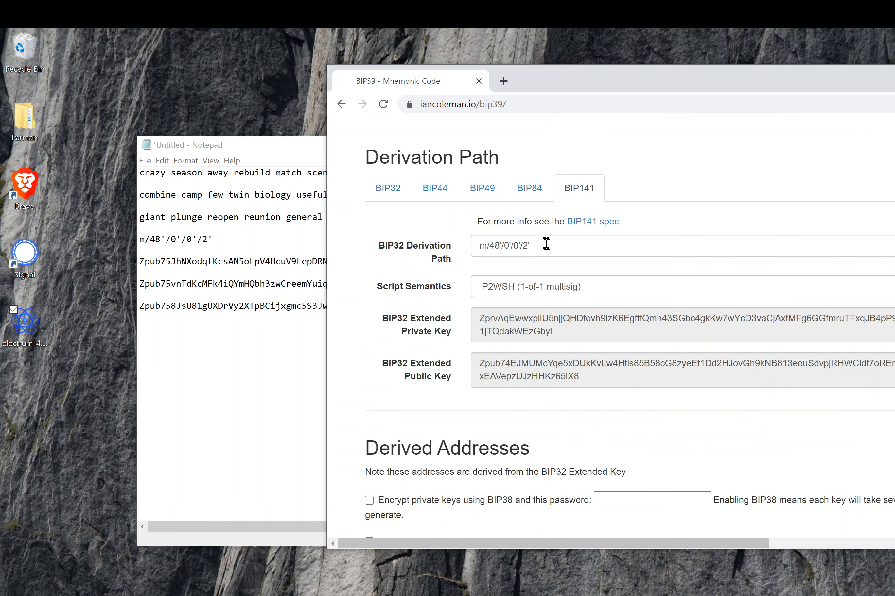
click(546, 243)
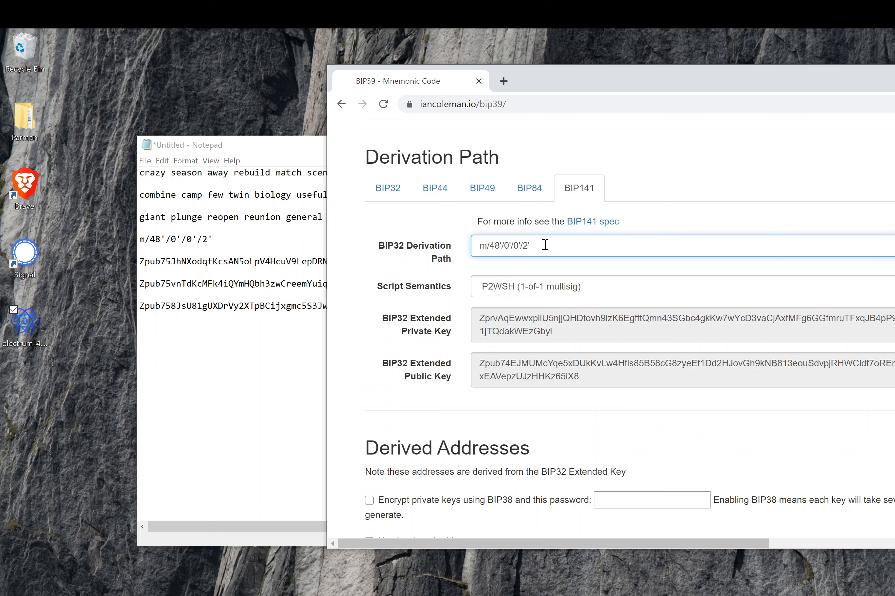
key(BackSpace)
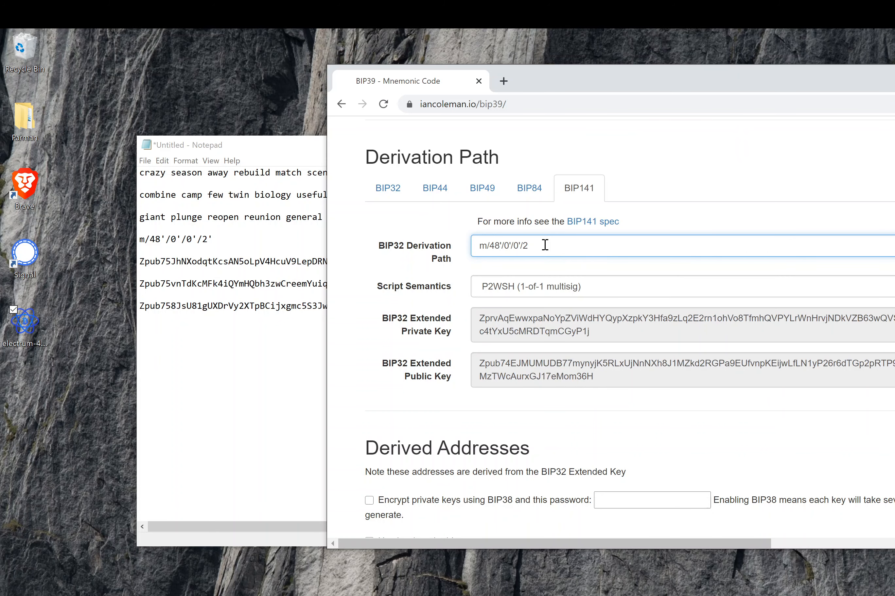
text(')
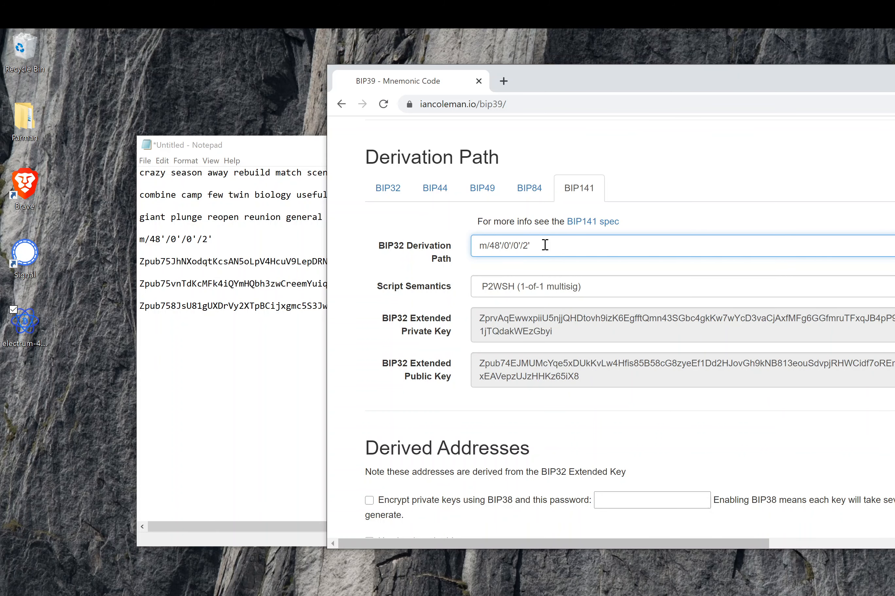
key(BackSpace)
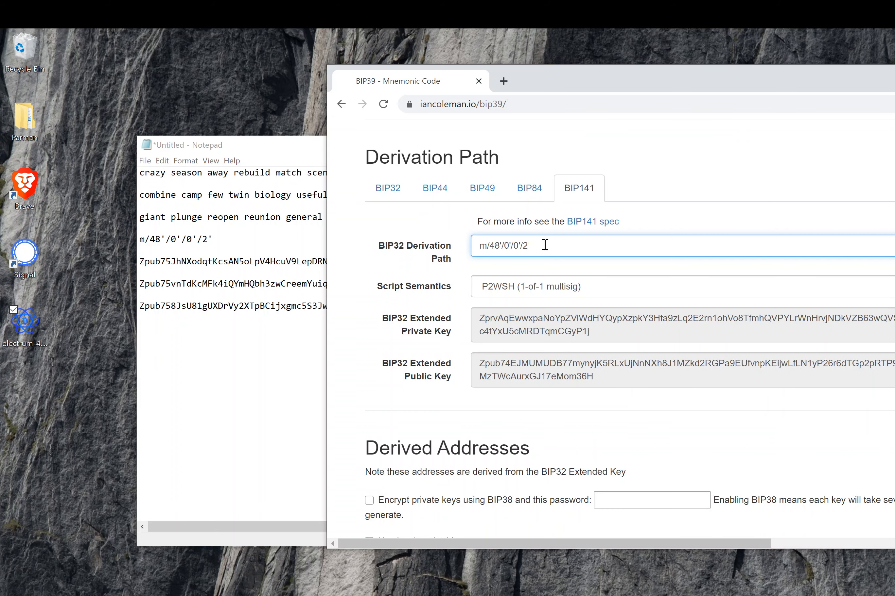
text(')
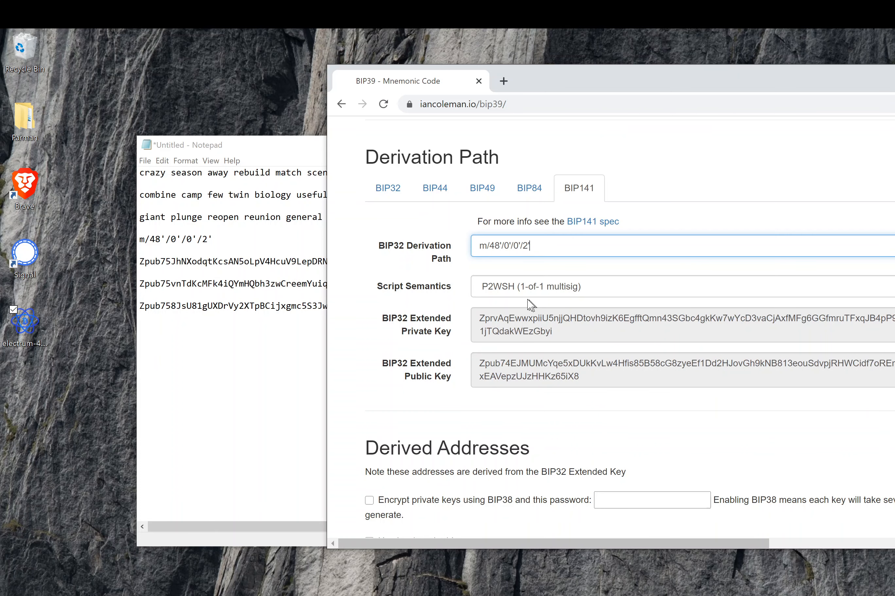
- Try the P2WSH-in-P2SH, P2WPKH-in-P2SH and P2WPKH options, finally settling on native P2WSH (1-of-1 multisig)
click(516, 294)
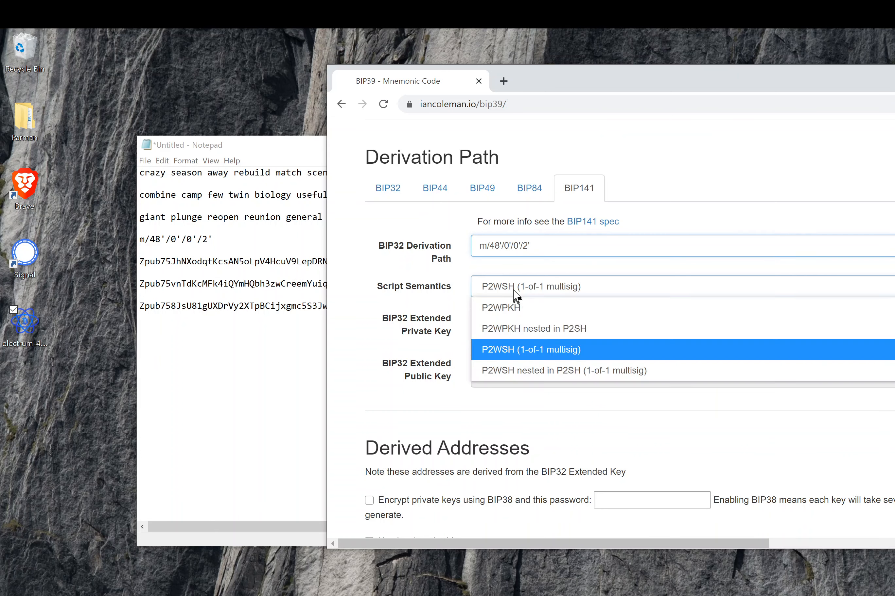
click(506, 370)
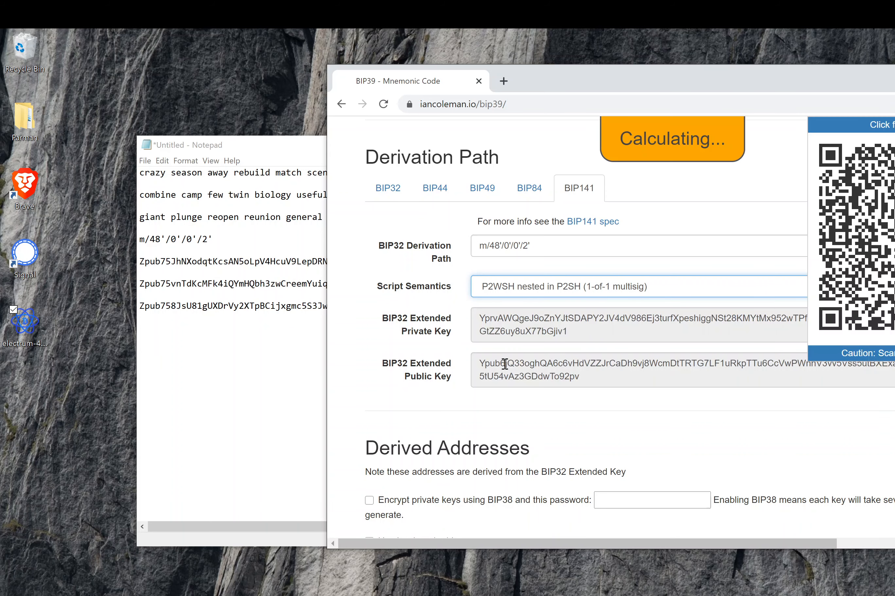
click(494, 298)
click(489, 329)
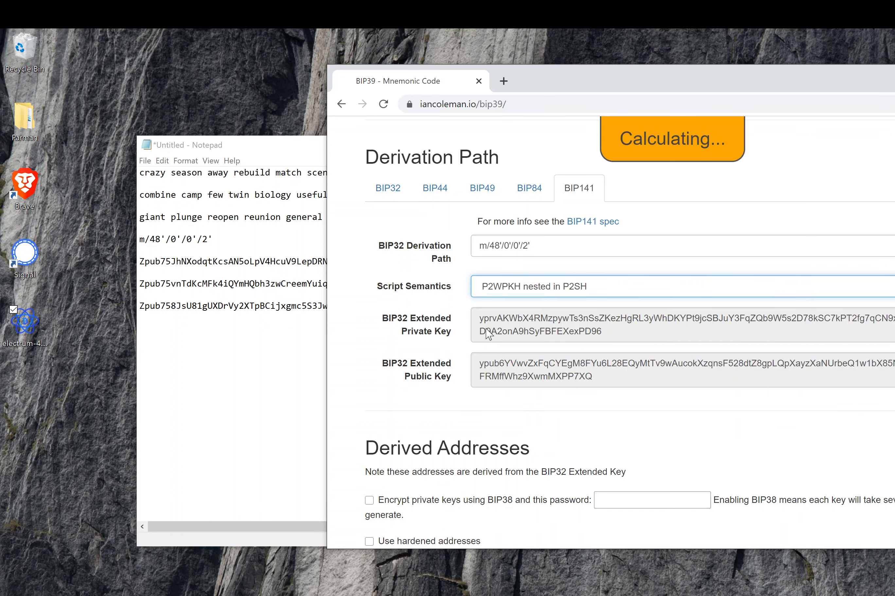
click(494, 295)
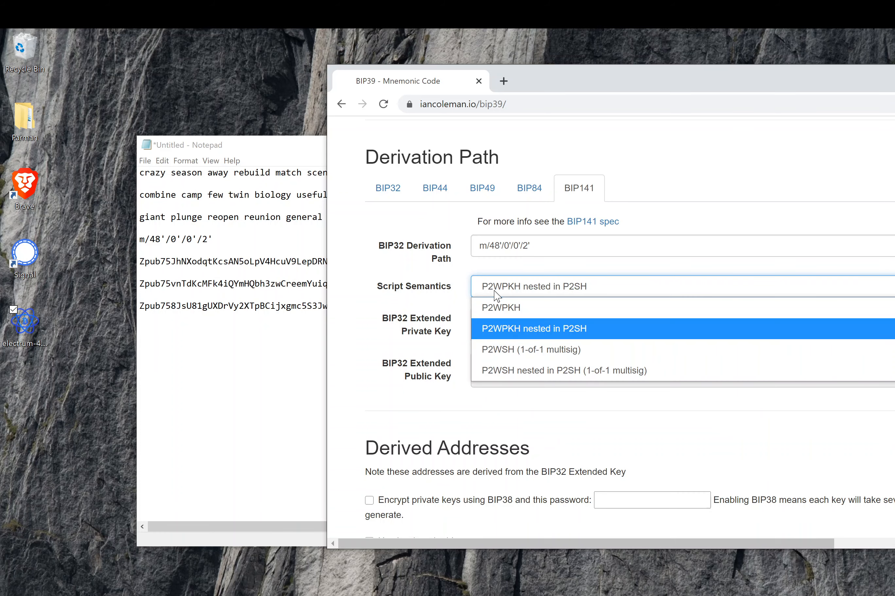
click(495, 310)
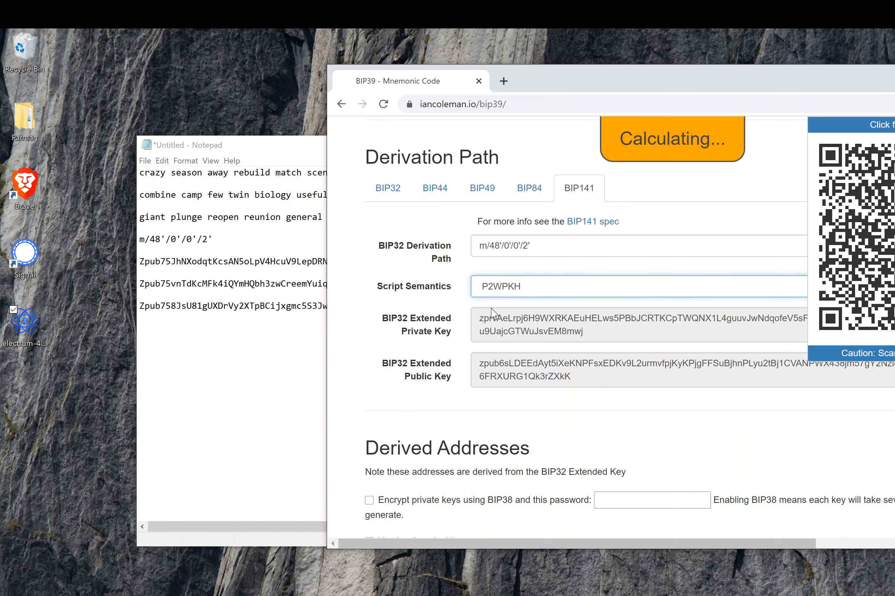
click(520, 291)
click(508, 350)
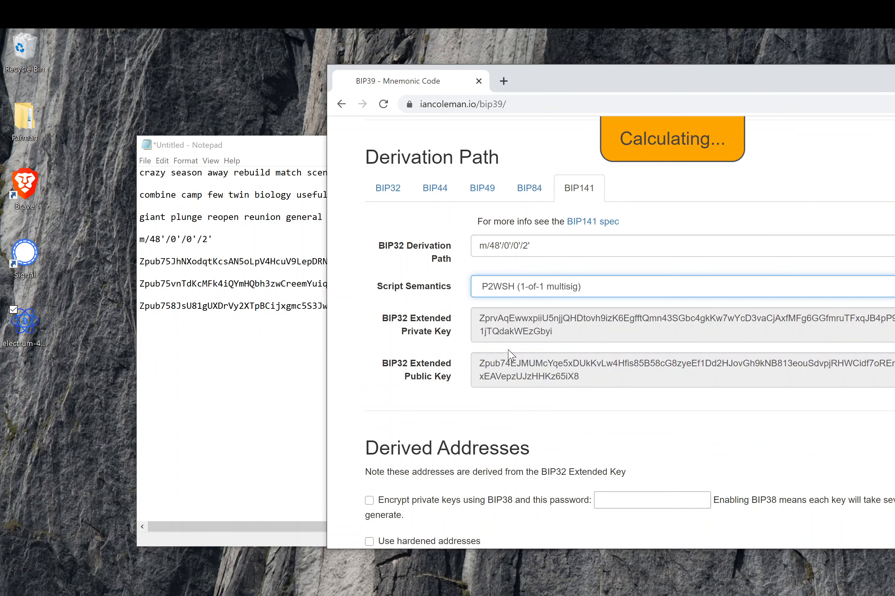
scroll(597, 363, down, 1)
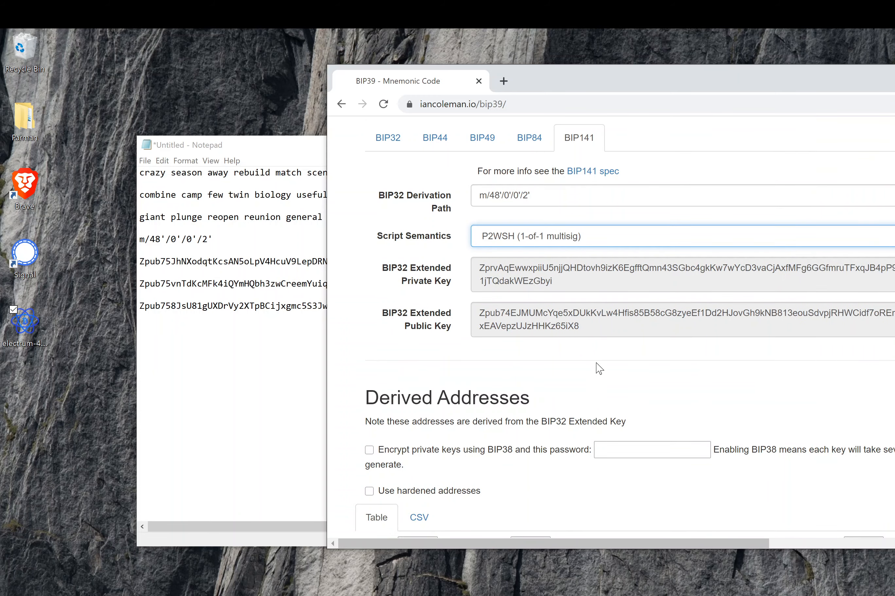
scroll(585, 427, up, 5)
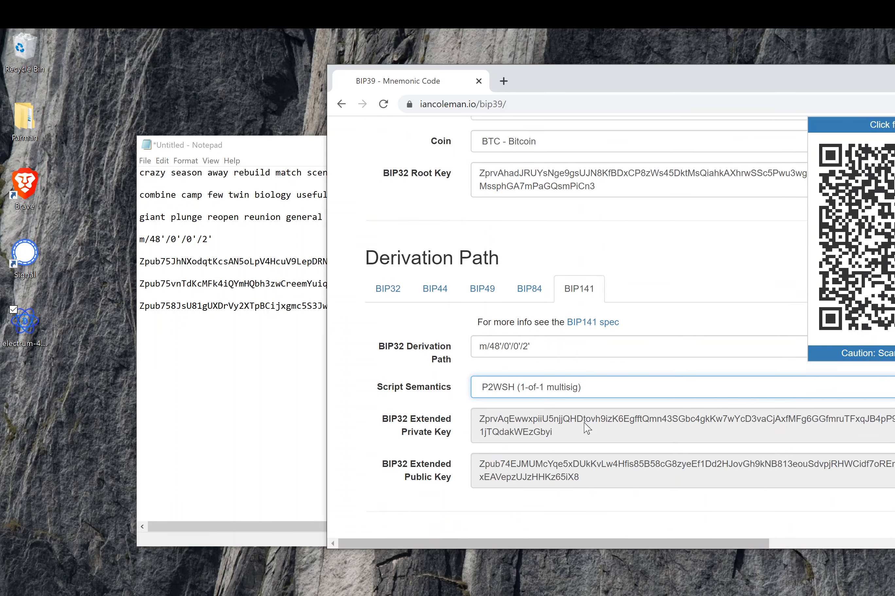
scroll(582, 427, up, 3)
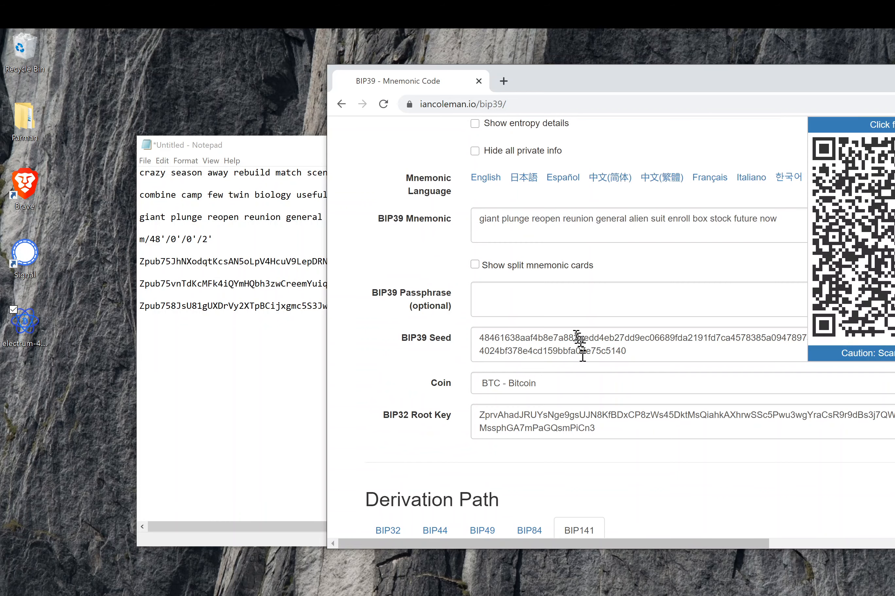
- Enter the BIP39 passphrase and select the resulting extended public key to compare with the third Zpub
click(533, 312)
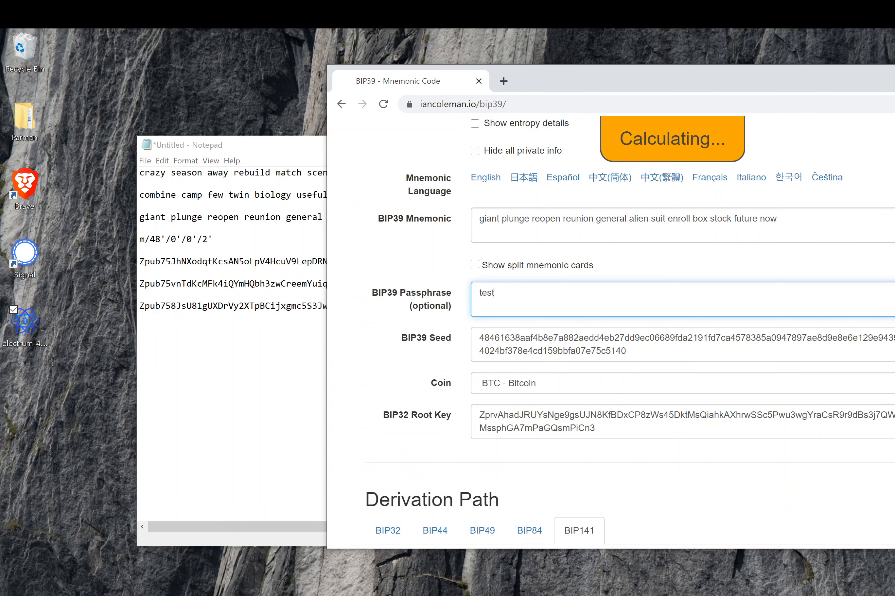
scroll(526, 479, down, 7)
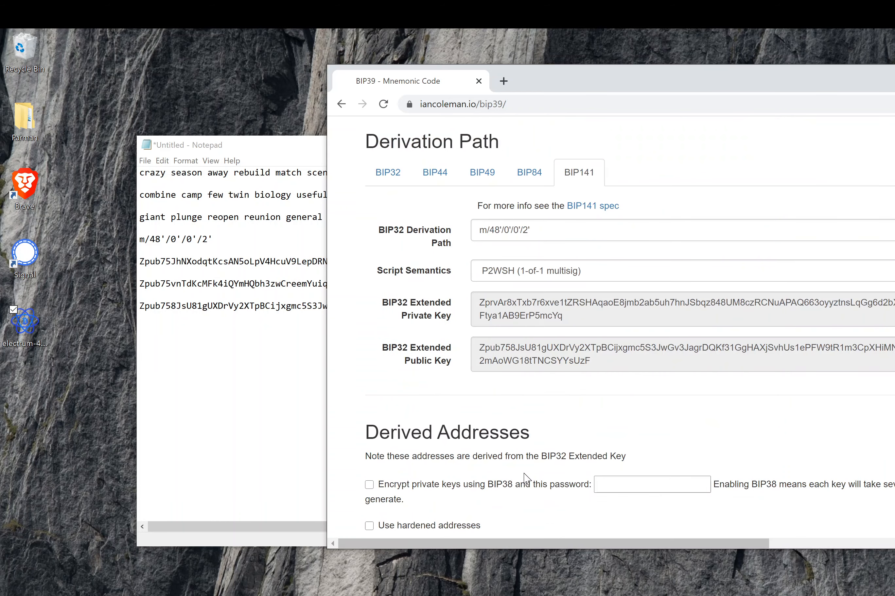
scroll(525, 479, down, 1)
mouse_move(492, 309)
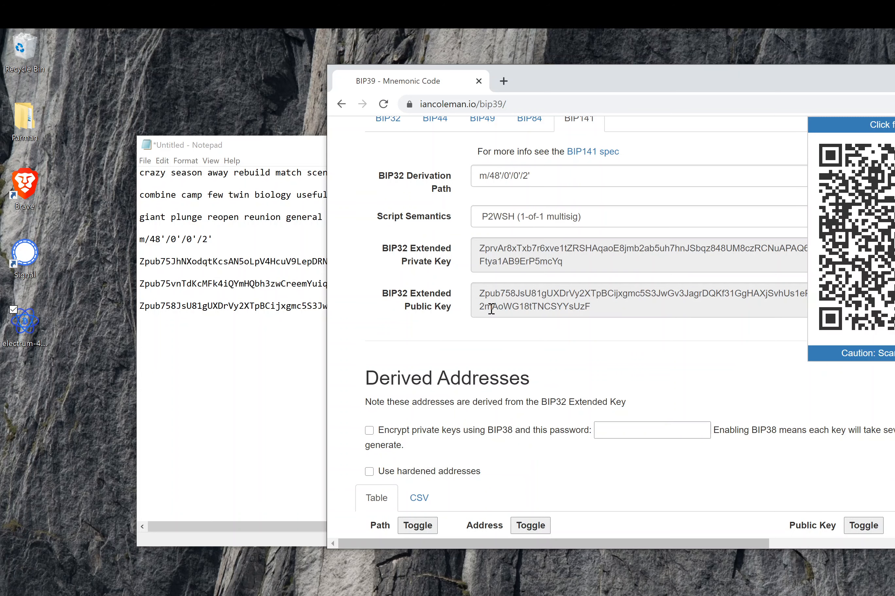
triple_click(495, 306)
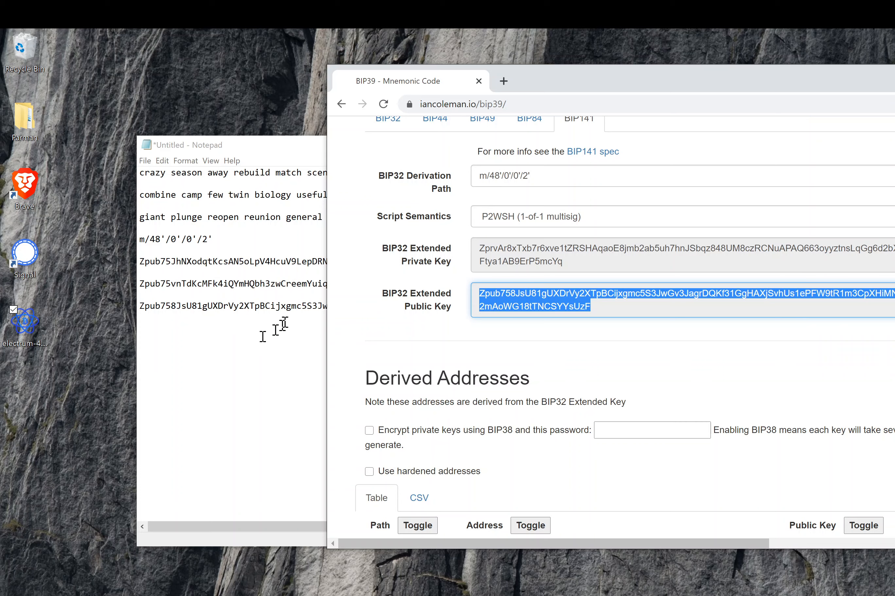
- Select the second seed phrase line in Notepad
click(150, 195)
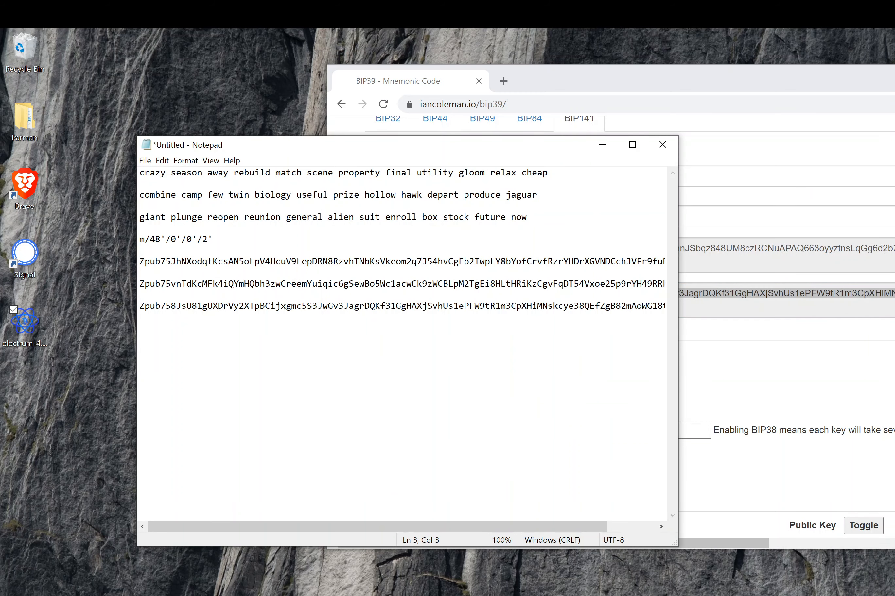
double_click(158, 195)
key(Down)
drag(285, 203, 134, 198)
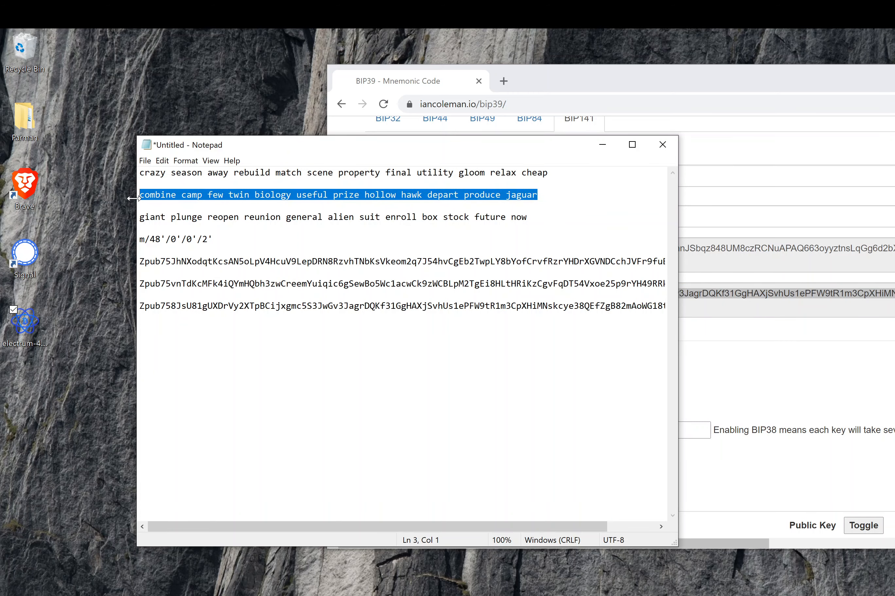
- Replace the BIP39 Mnemonic with the second seed phrase and check its extended public key
click(781, 198)
scroll(782, 200, up, 6)
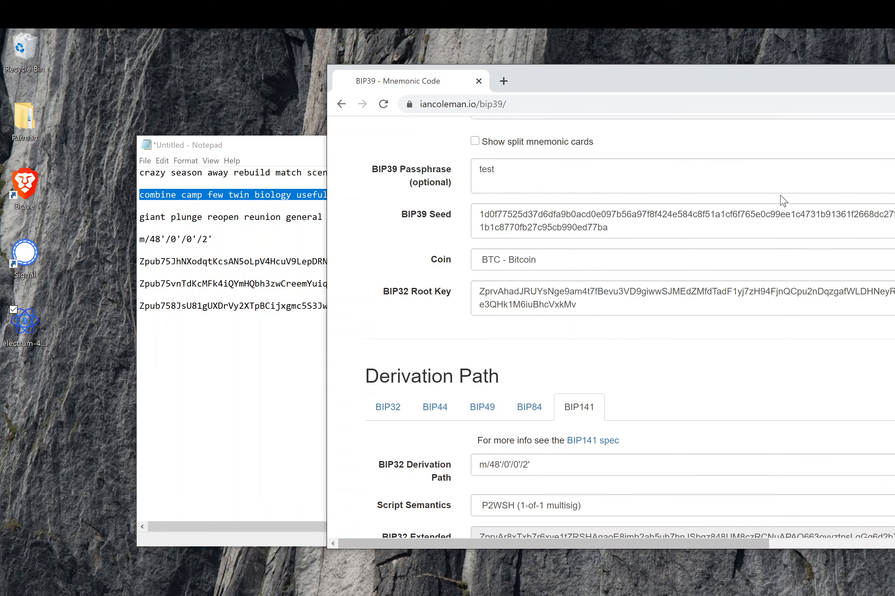
scroll(599, 194, up, 8)
scroll(556, 356, down, 3)
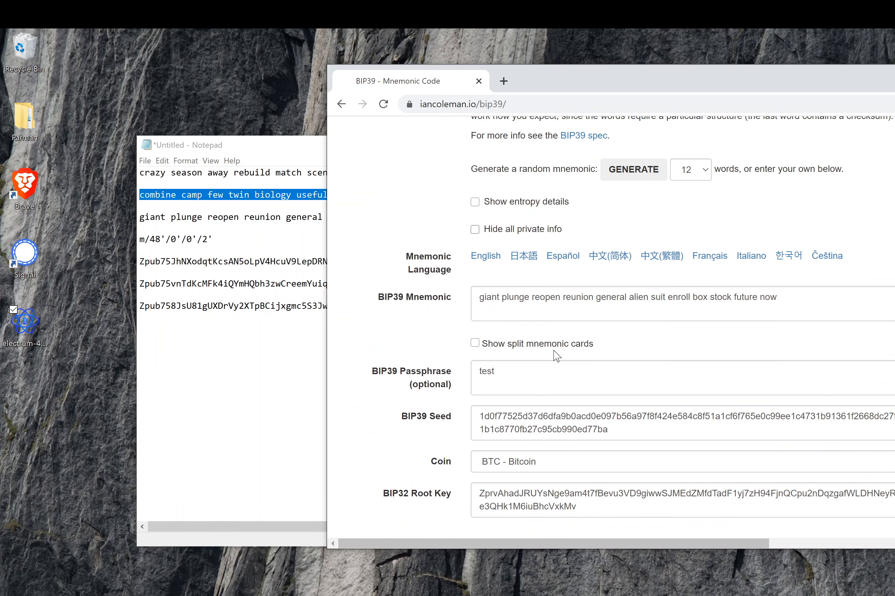
click(489, 296)
key(ctrl+a)
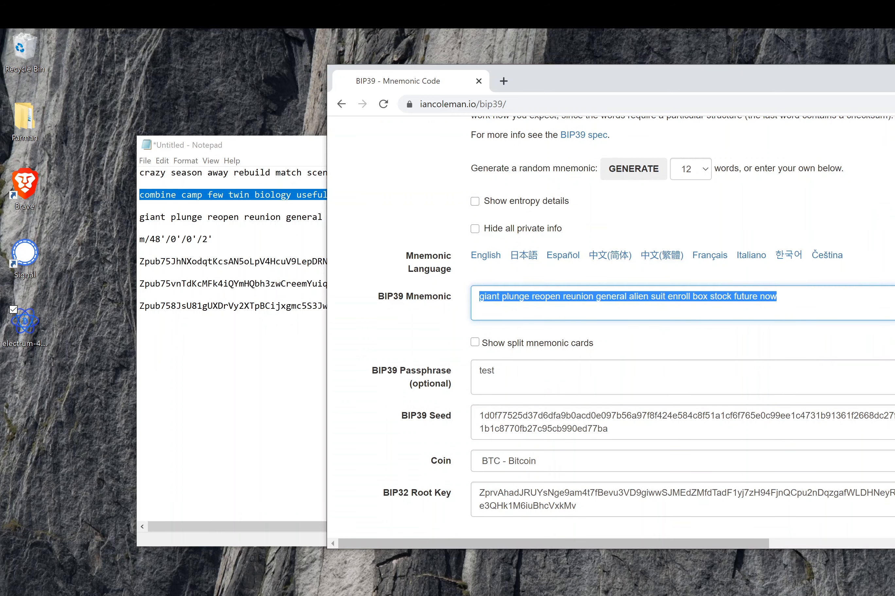
scroll(539, 358, down, 6)
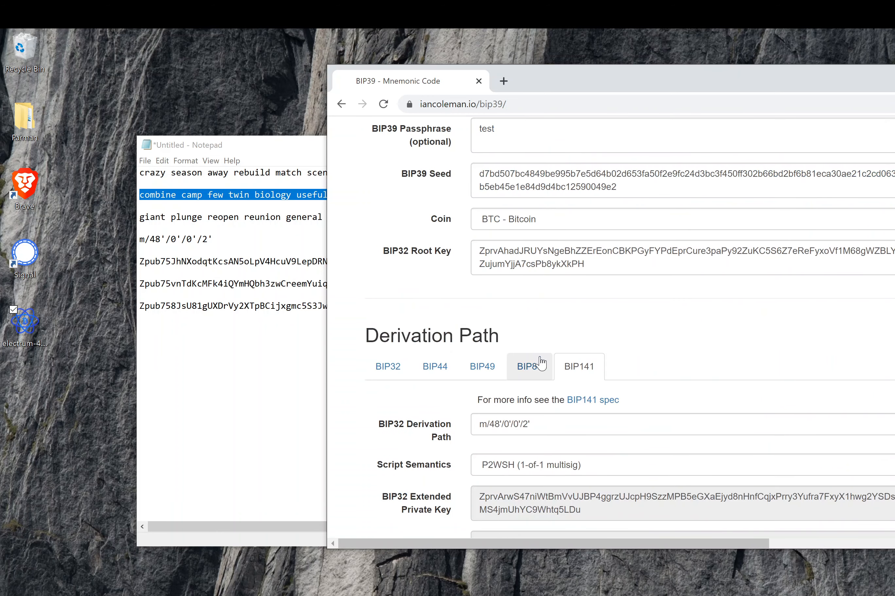
scroll(541, 363, down, 6)
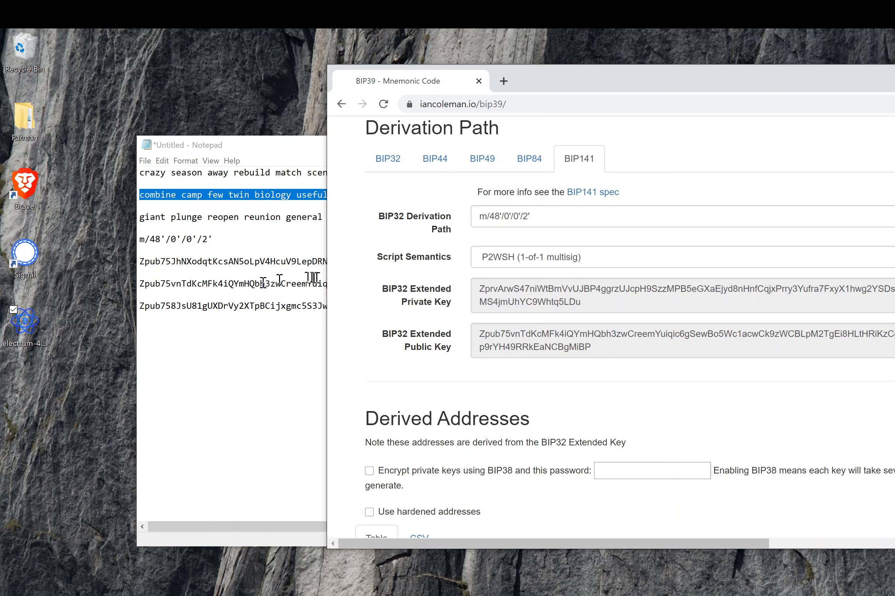
click(271, 234)
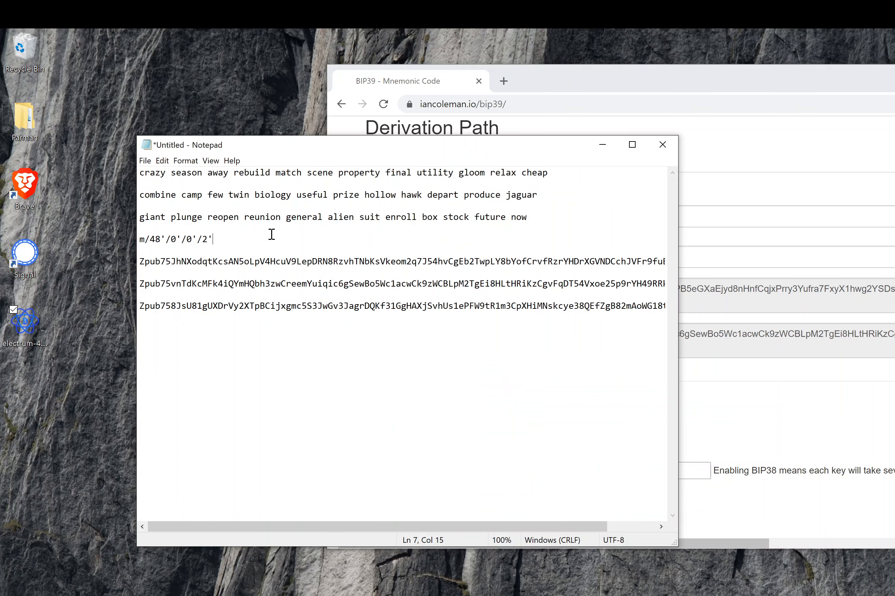
- Paste Notepad's first seed phrase over the BIP39 Mnemonic field
click(557, 181)
drag(241, 183, 141, 175)
key(ctrl+c)
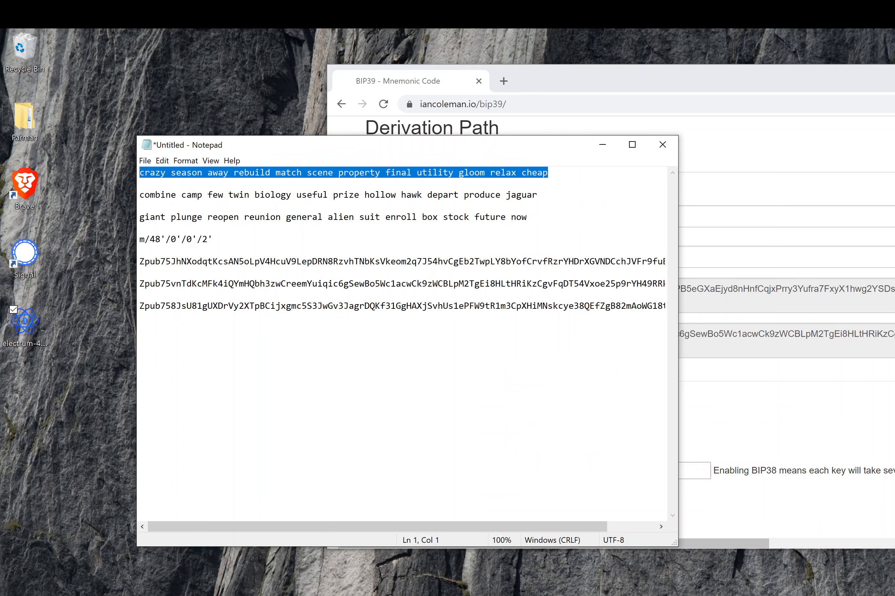
click(738, 260)
scroll(738, 261, up, 15)
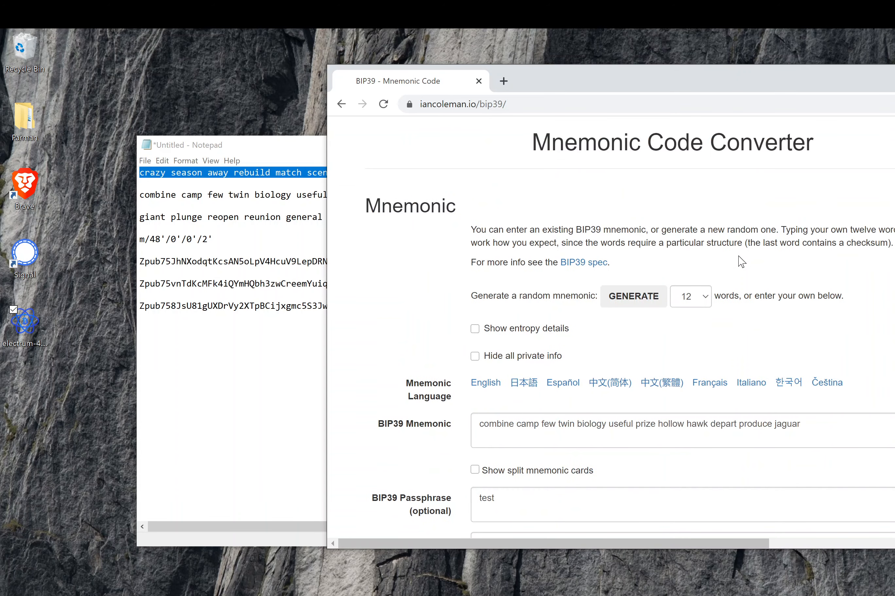
triple_click(585, 425)
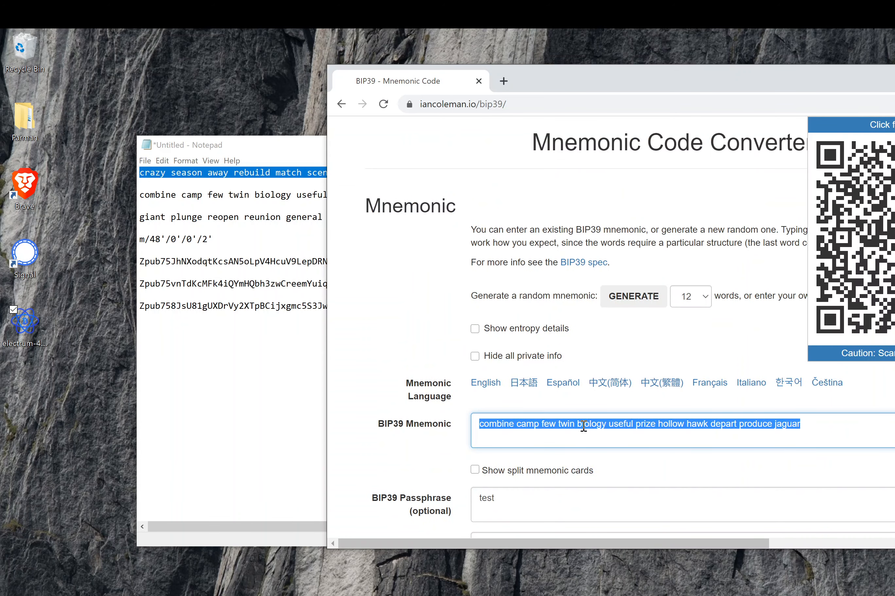
key(ctrl+v)
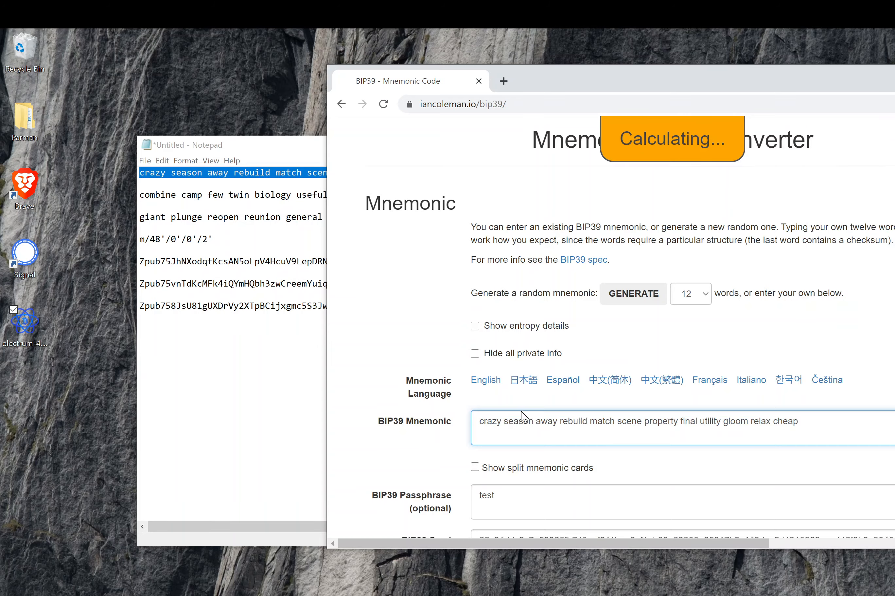
- Compare the derived extended public key with Notepad's first Zpub, then reposition the browser
scroll(522, 411, down, 15)
scroll(522, 412, down, 3)
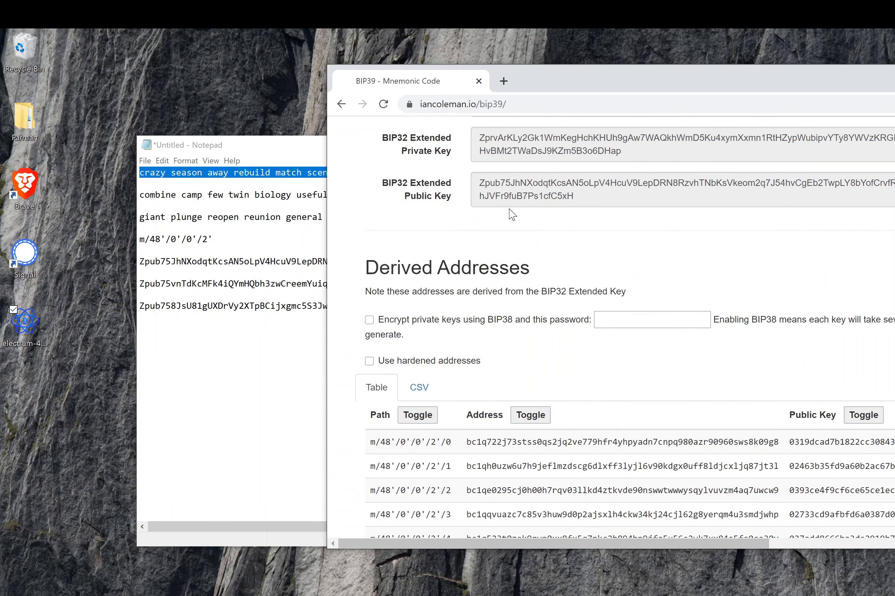
mouse_move(536, 190)
click(175, 174)
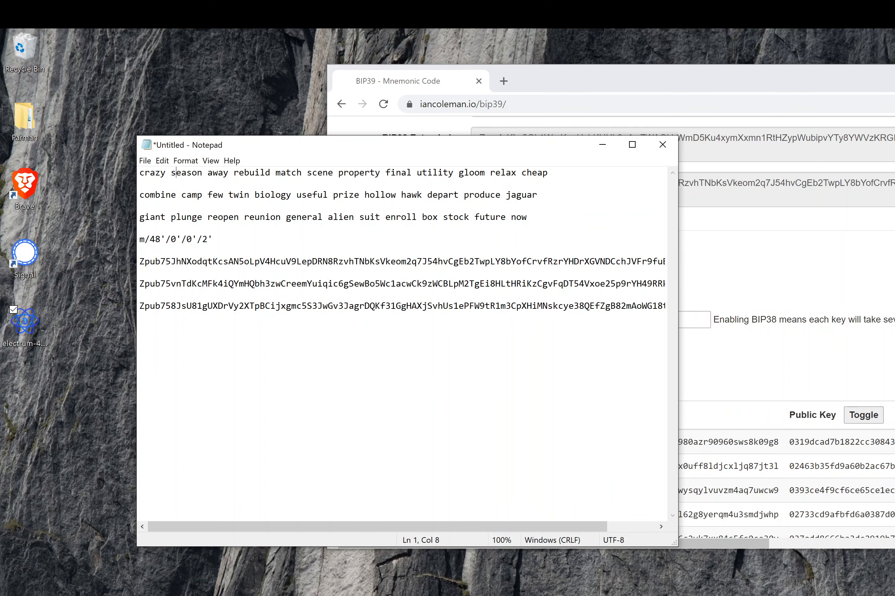
click(754, 282)
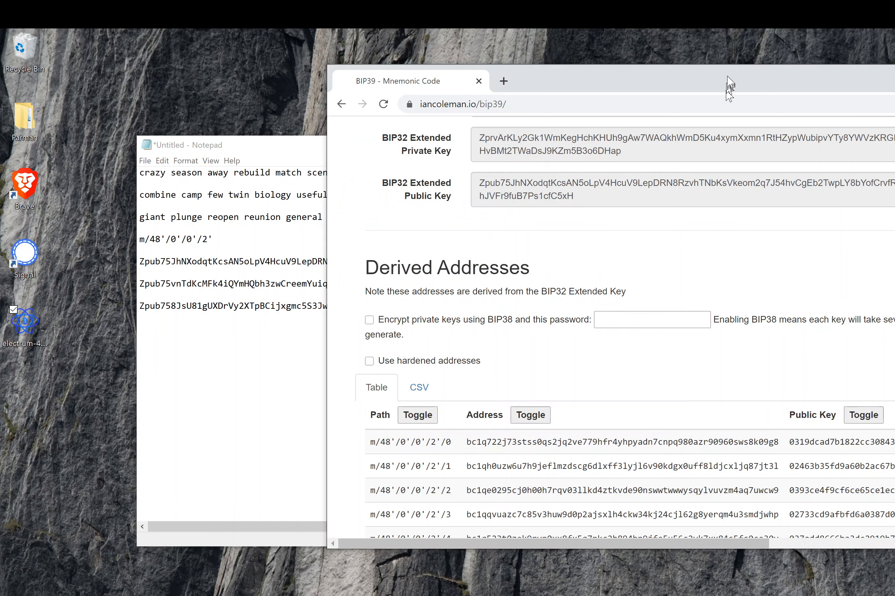
drag(727, 79, 669, 100)
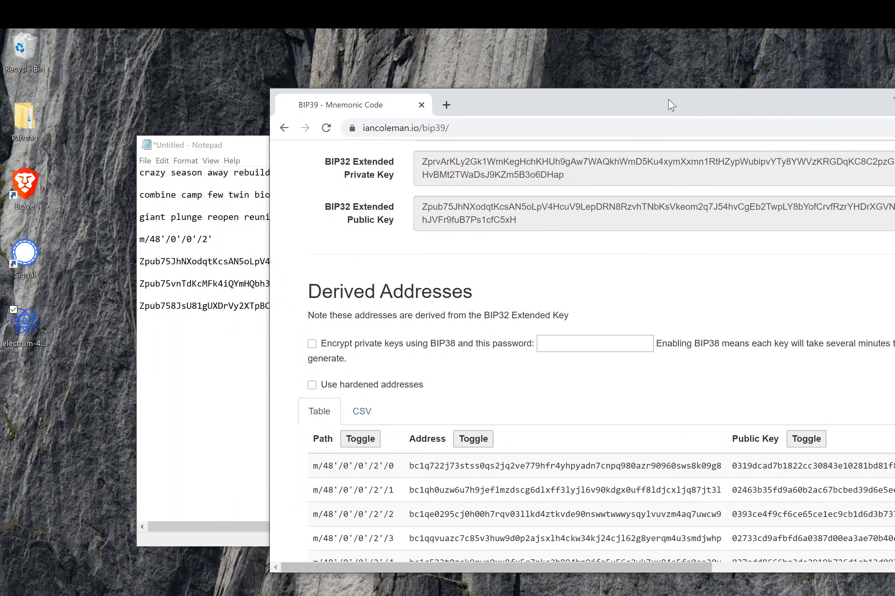